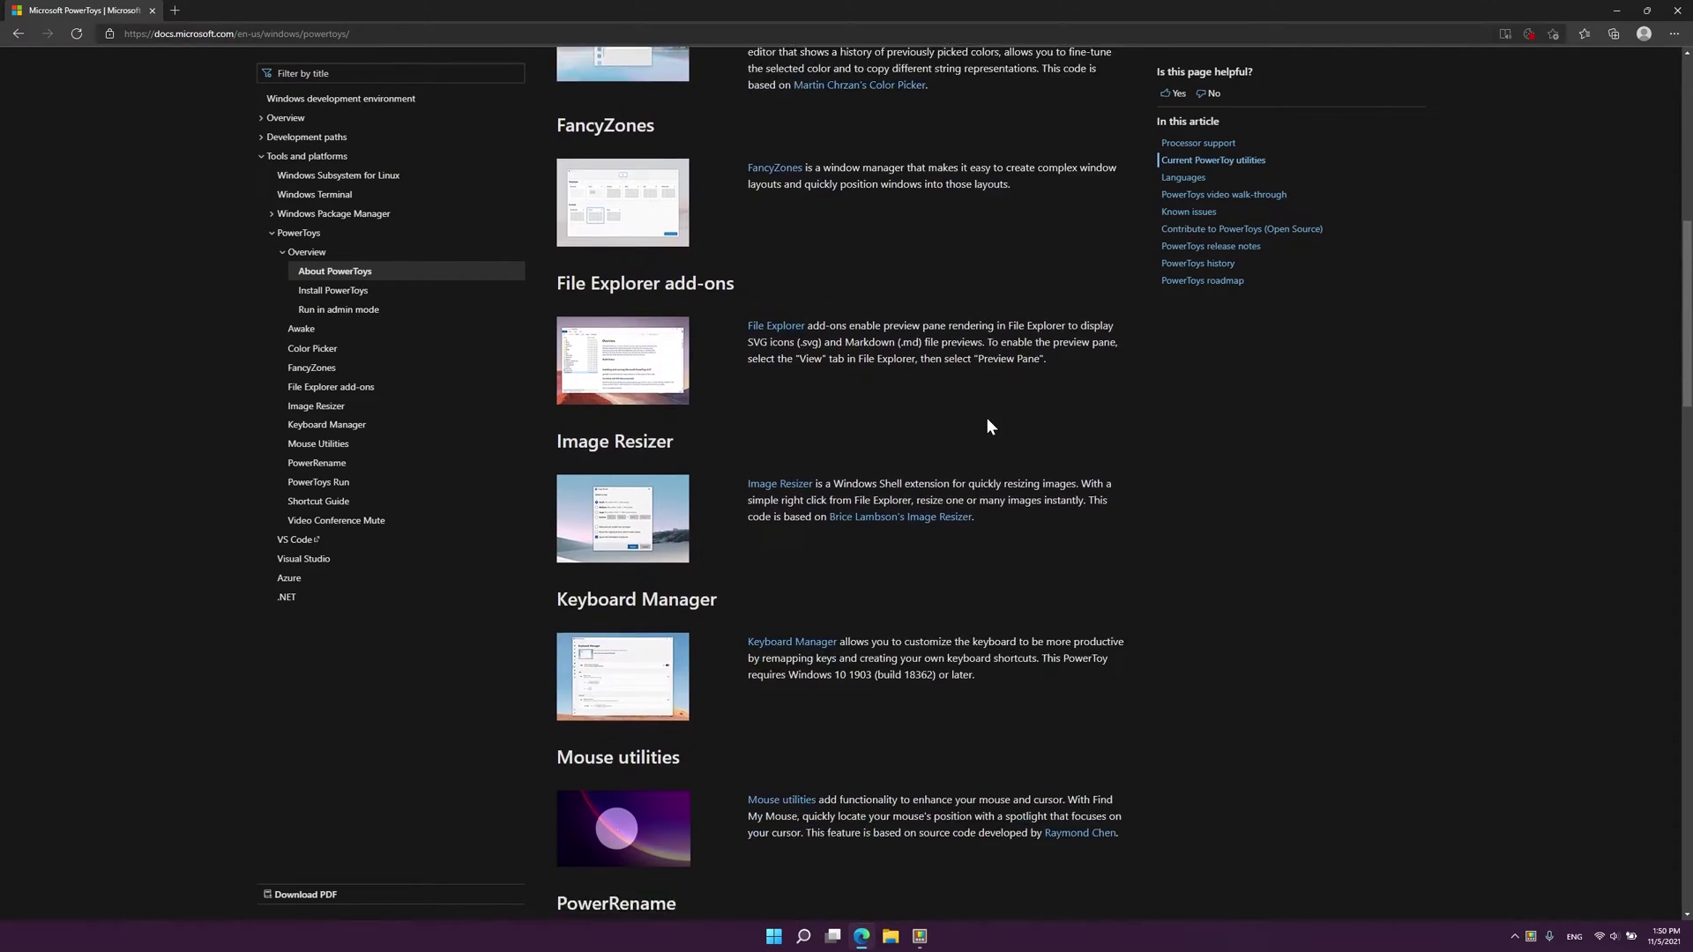
Download PowerToysSetup-0.49.1-x64.exe from the Assets of the GitHub Release v0.49.1
{"action": "scroll", "coordinate": [987, 420], "scroll_direction": "down", "scroll_amount": 12}
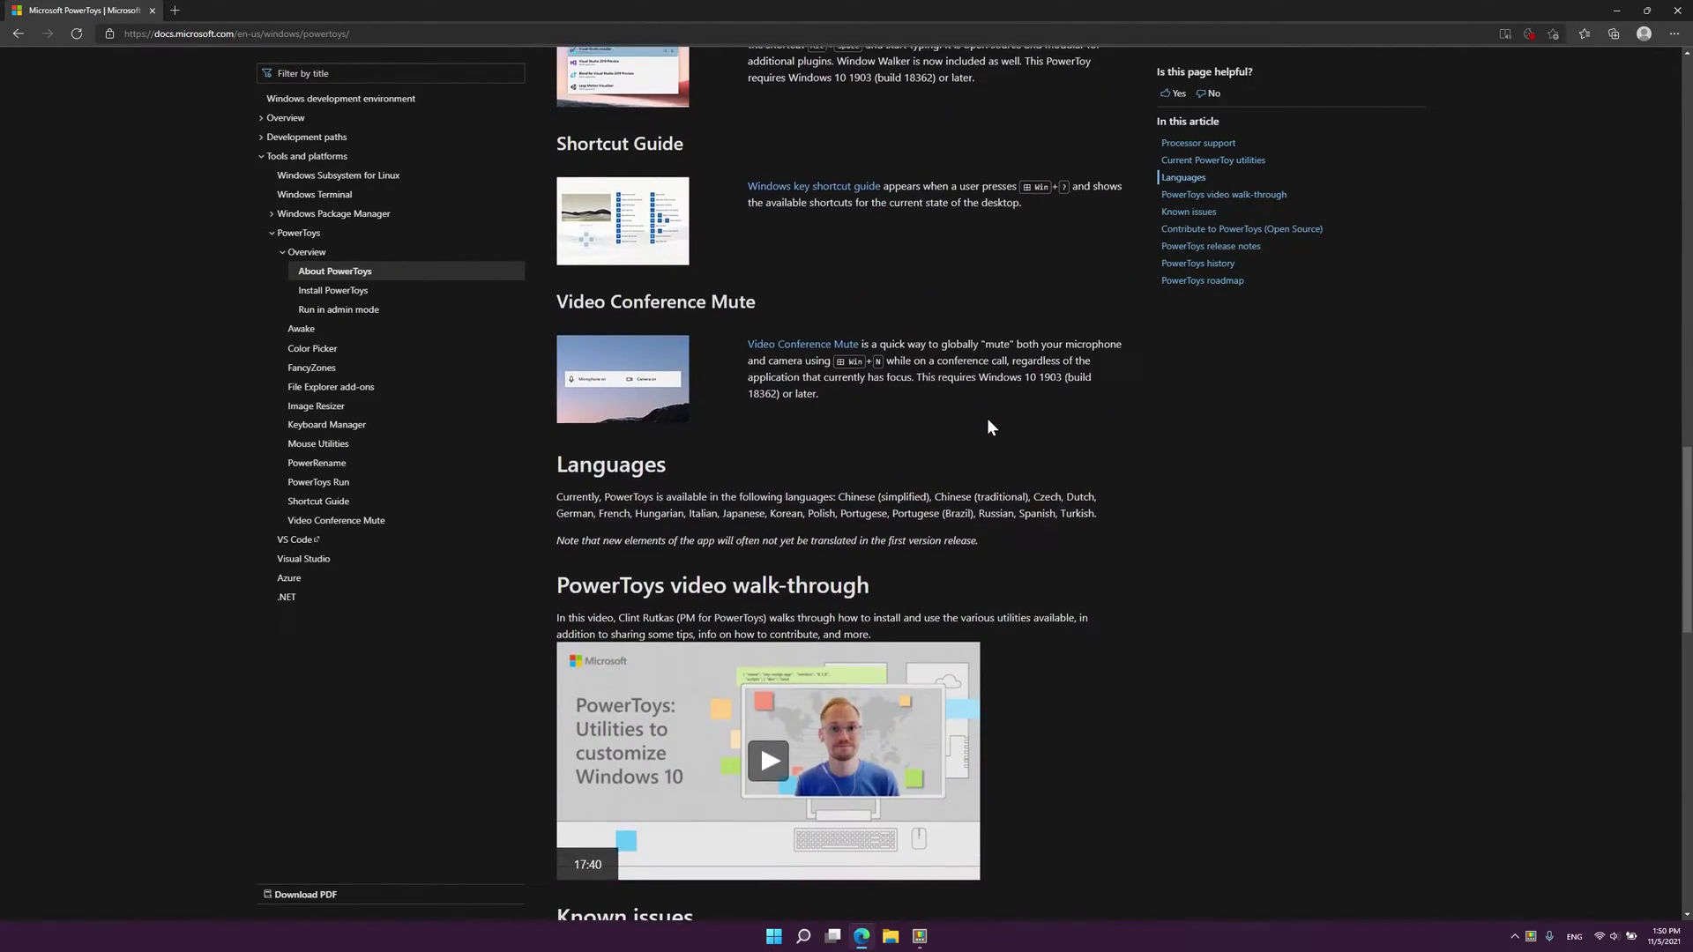
{"action": "scroll", "coordinate": [988, 425], "scroll_direction": "down", "scroll_amount": 5}
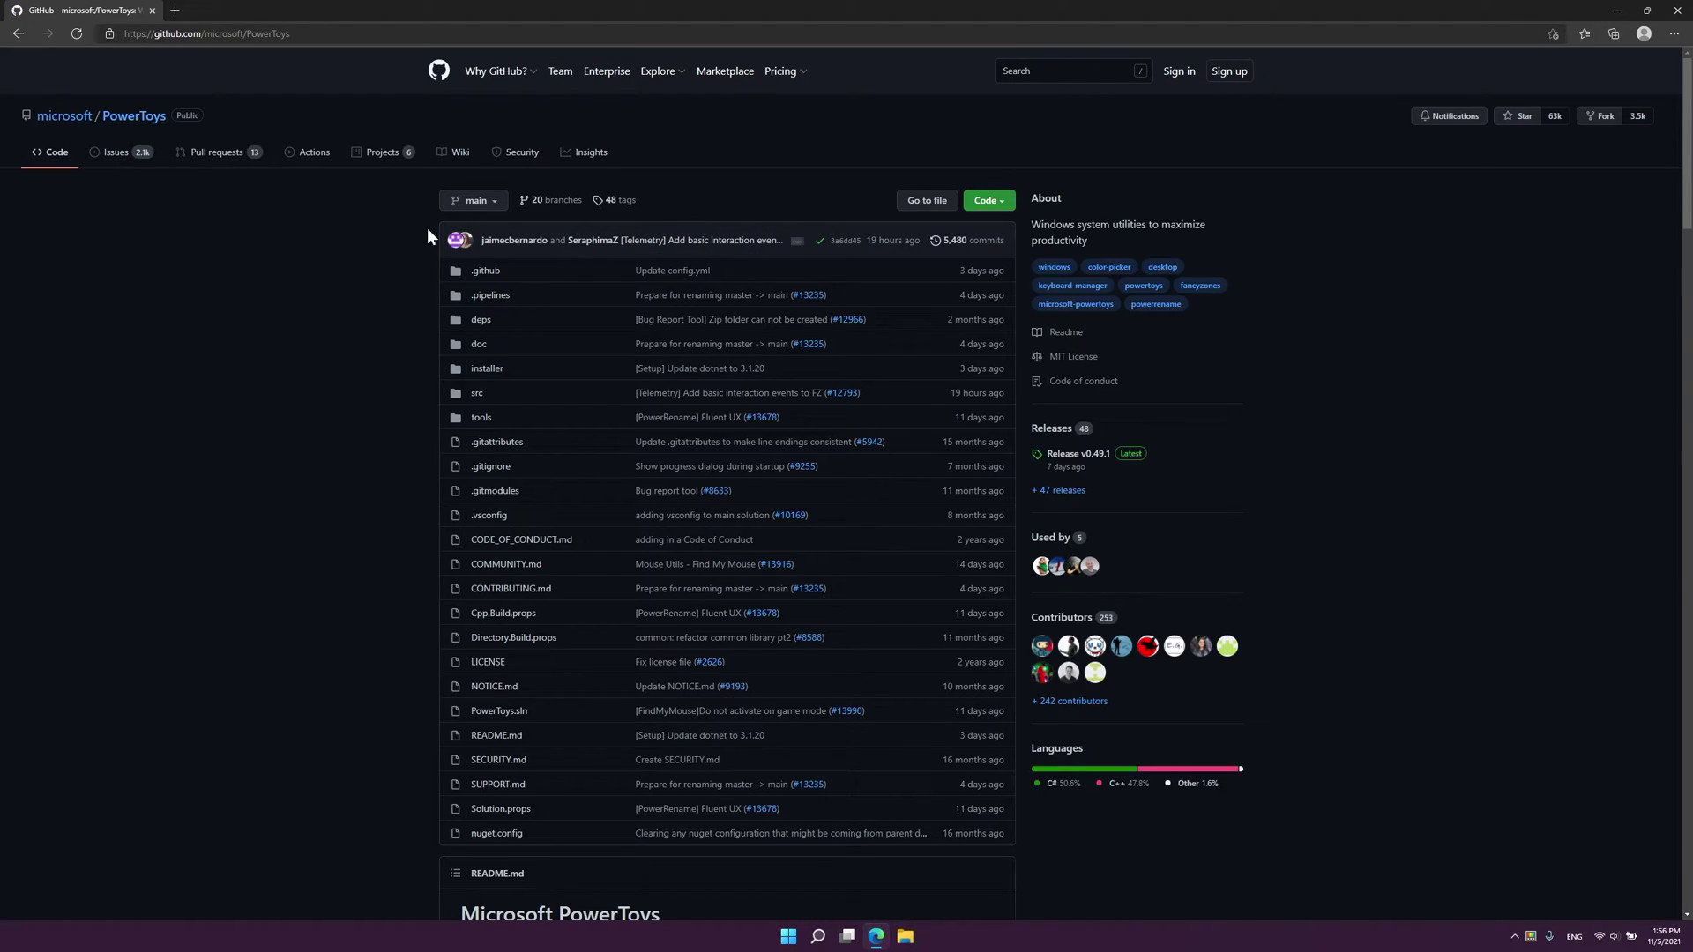
{"action": "left_click", "coordinate": [1079, 459]}
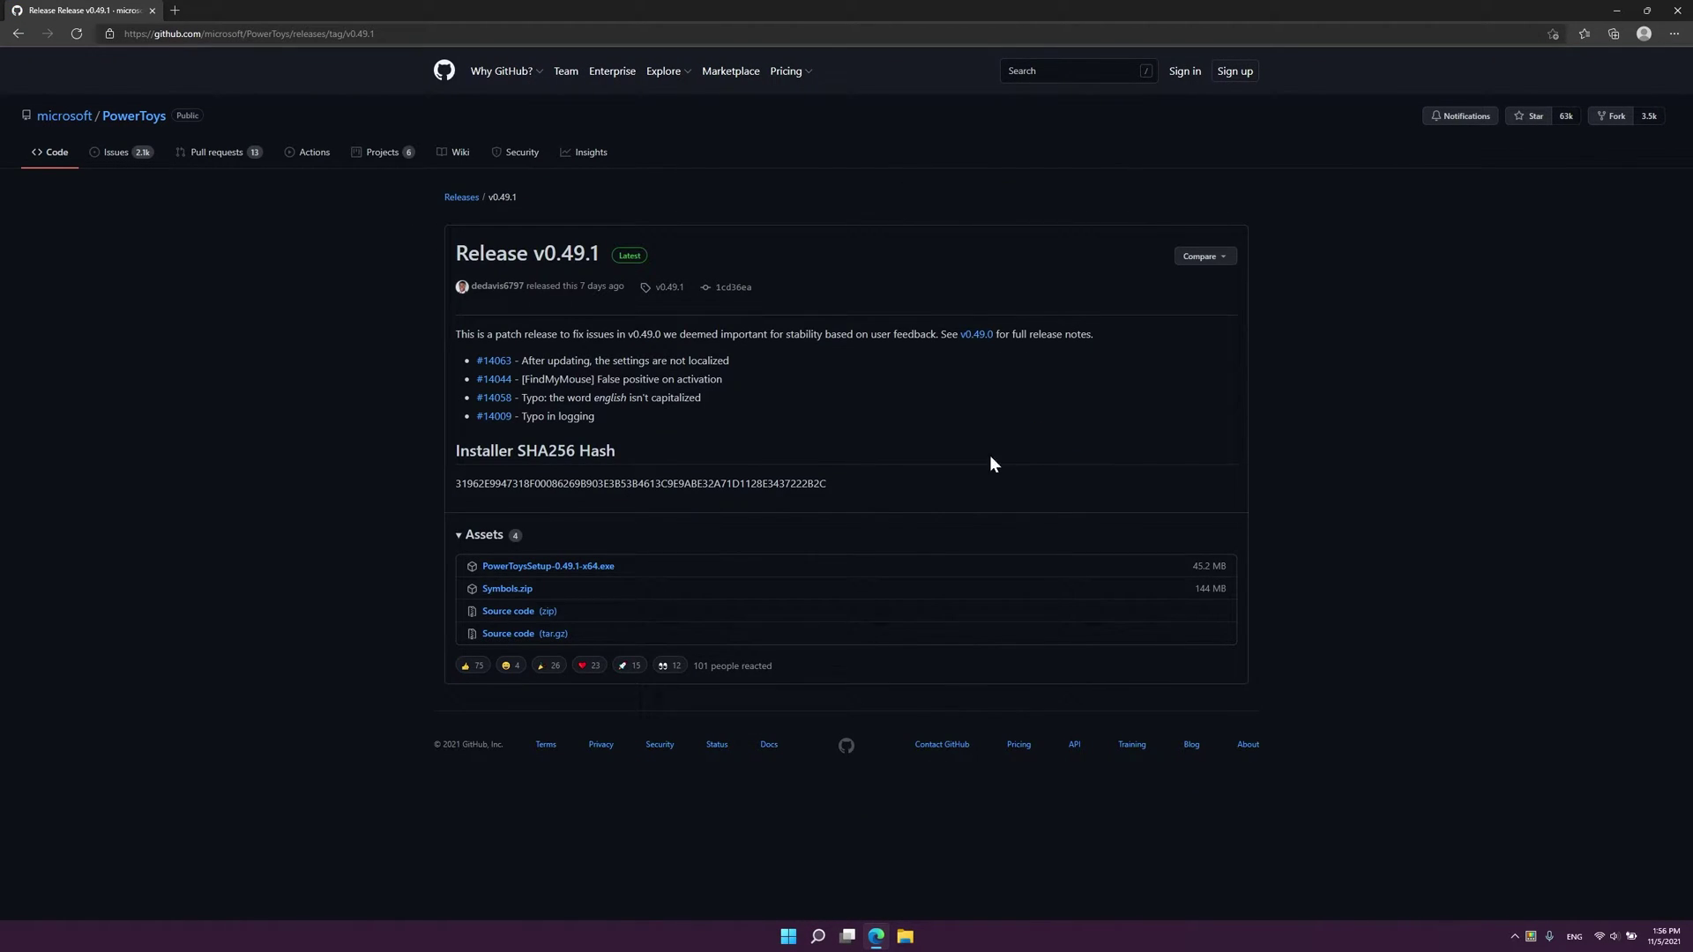
{"action": "left_click", "coordinate": [533, 567]}
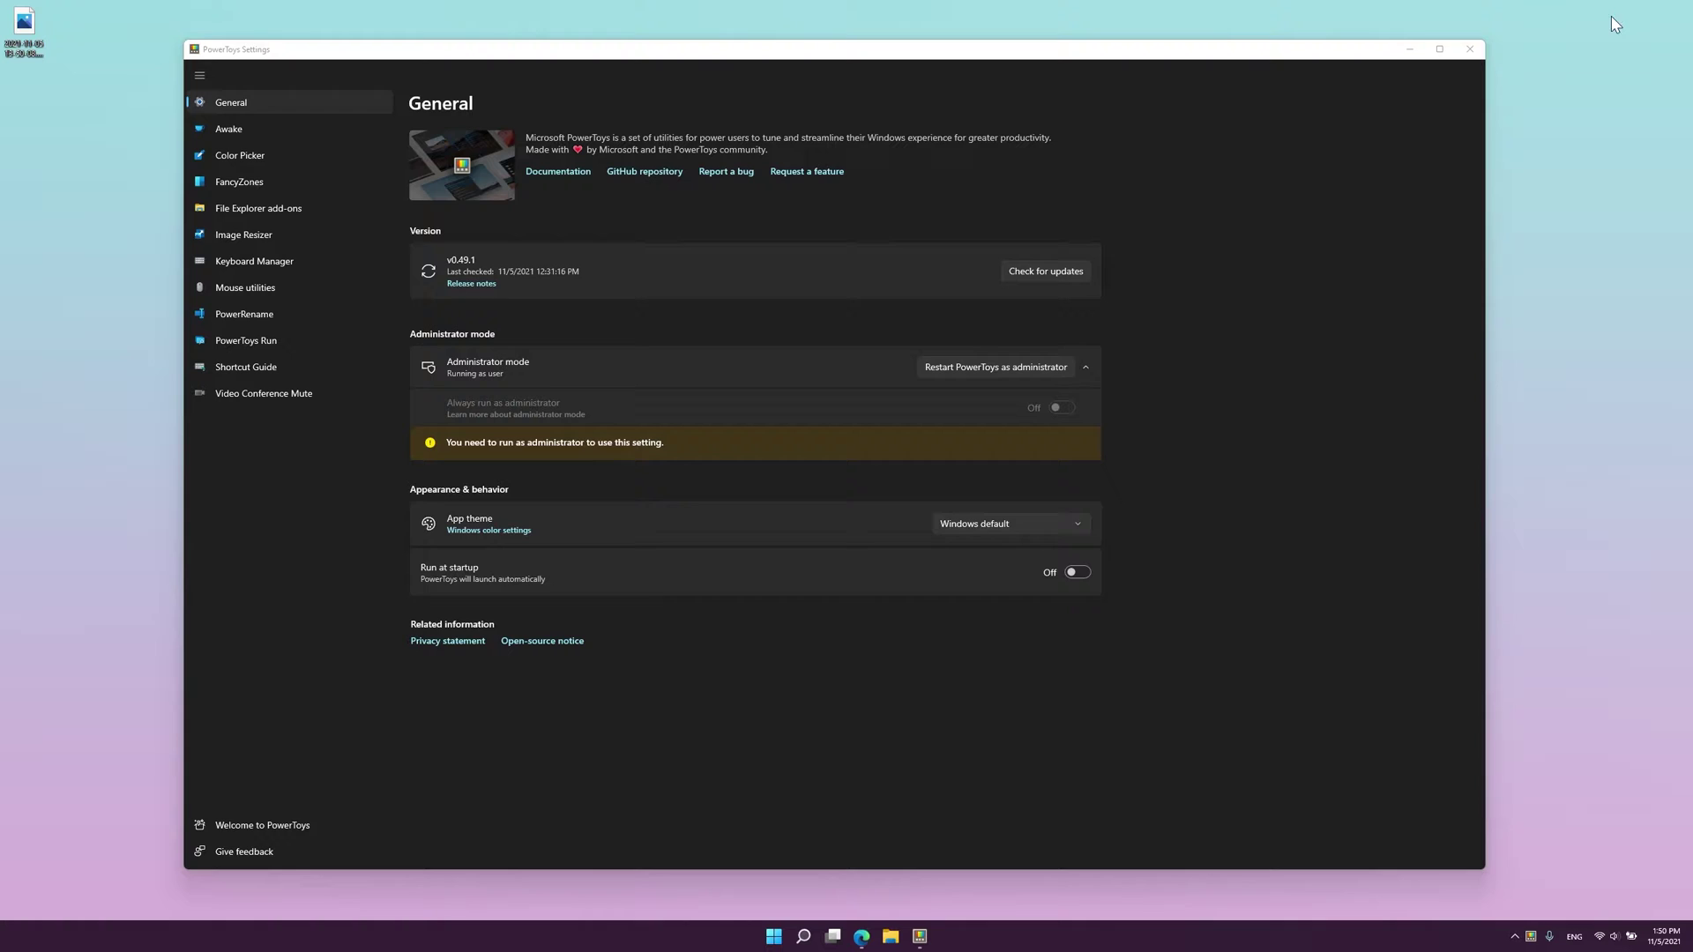
Review the Awake modes, keep the selected power plan mode, then go to Color Picker settings
{"action": "left_click", "coordinate": [212, 125]}
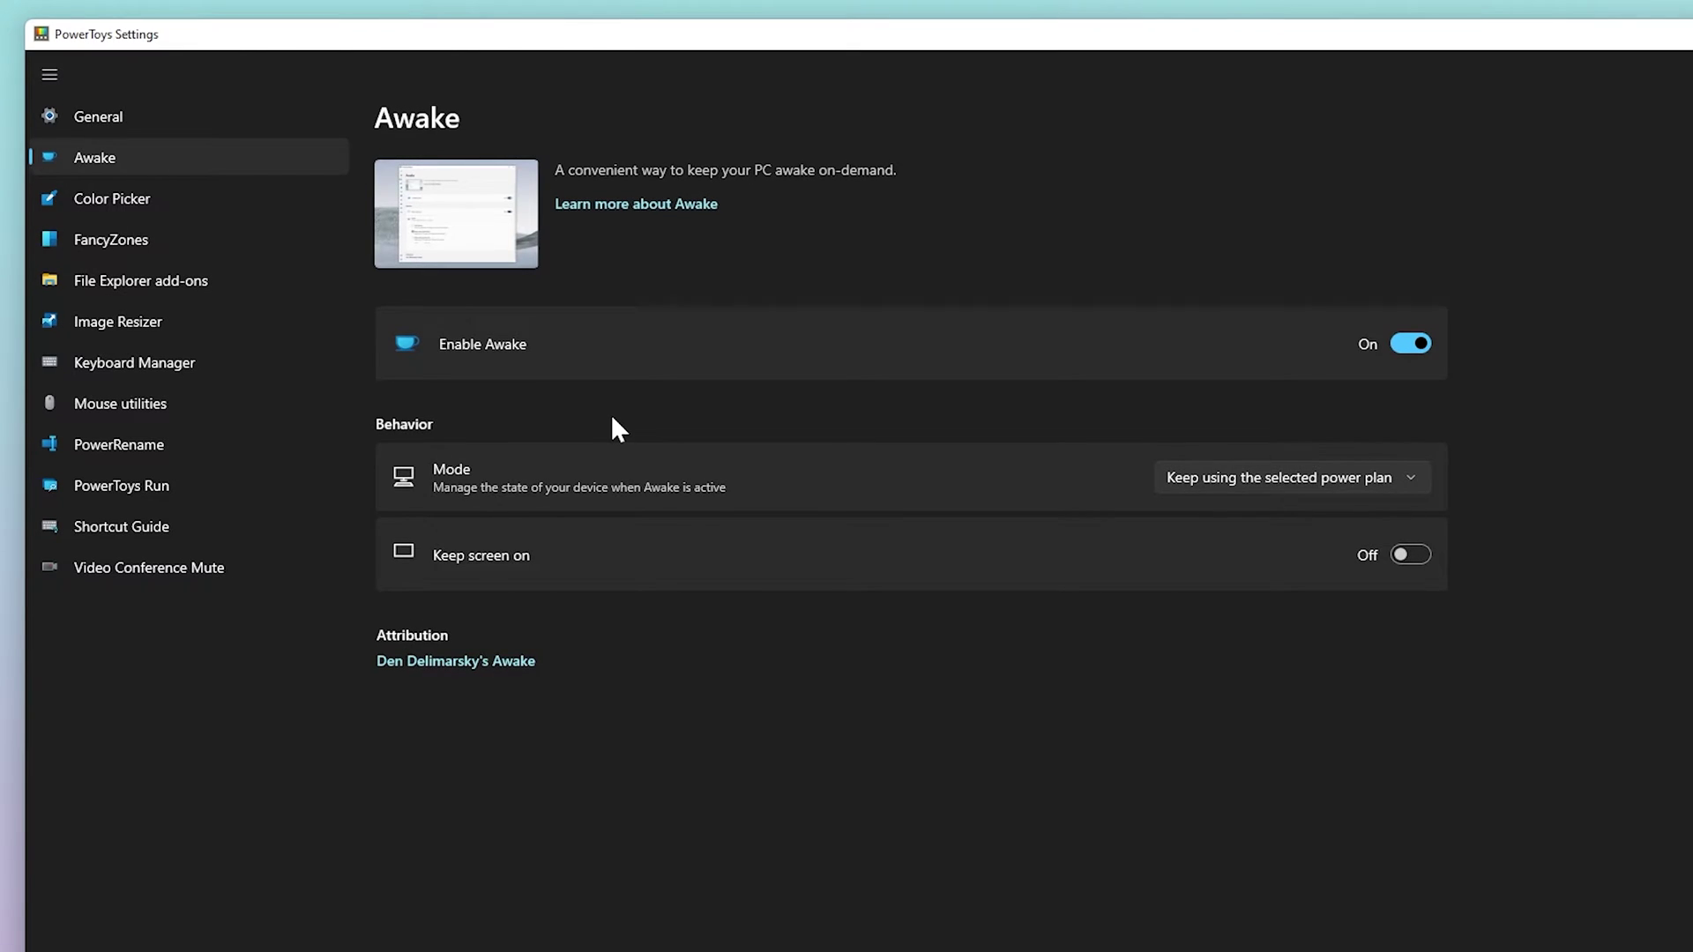
{"action": "left_click", "coordinate": [1308, 480]}
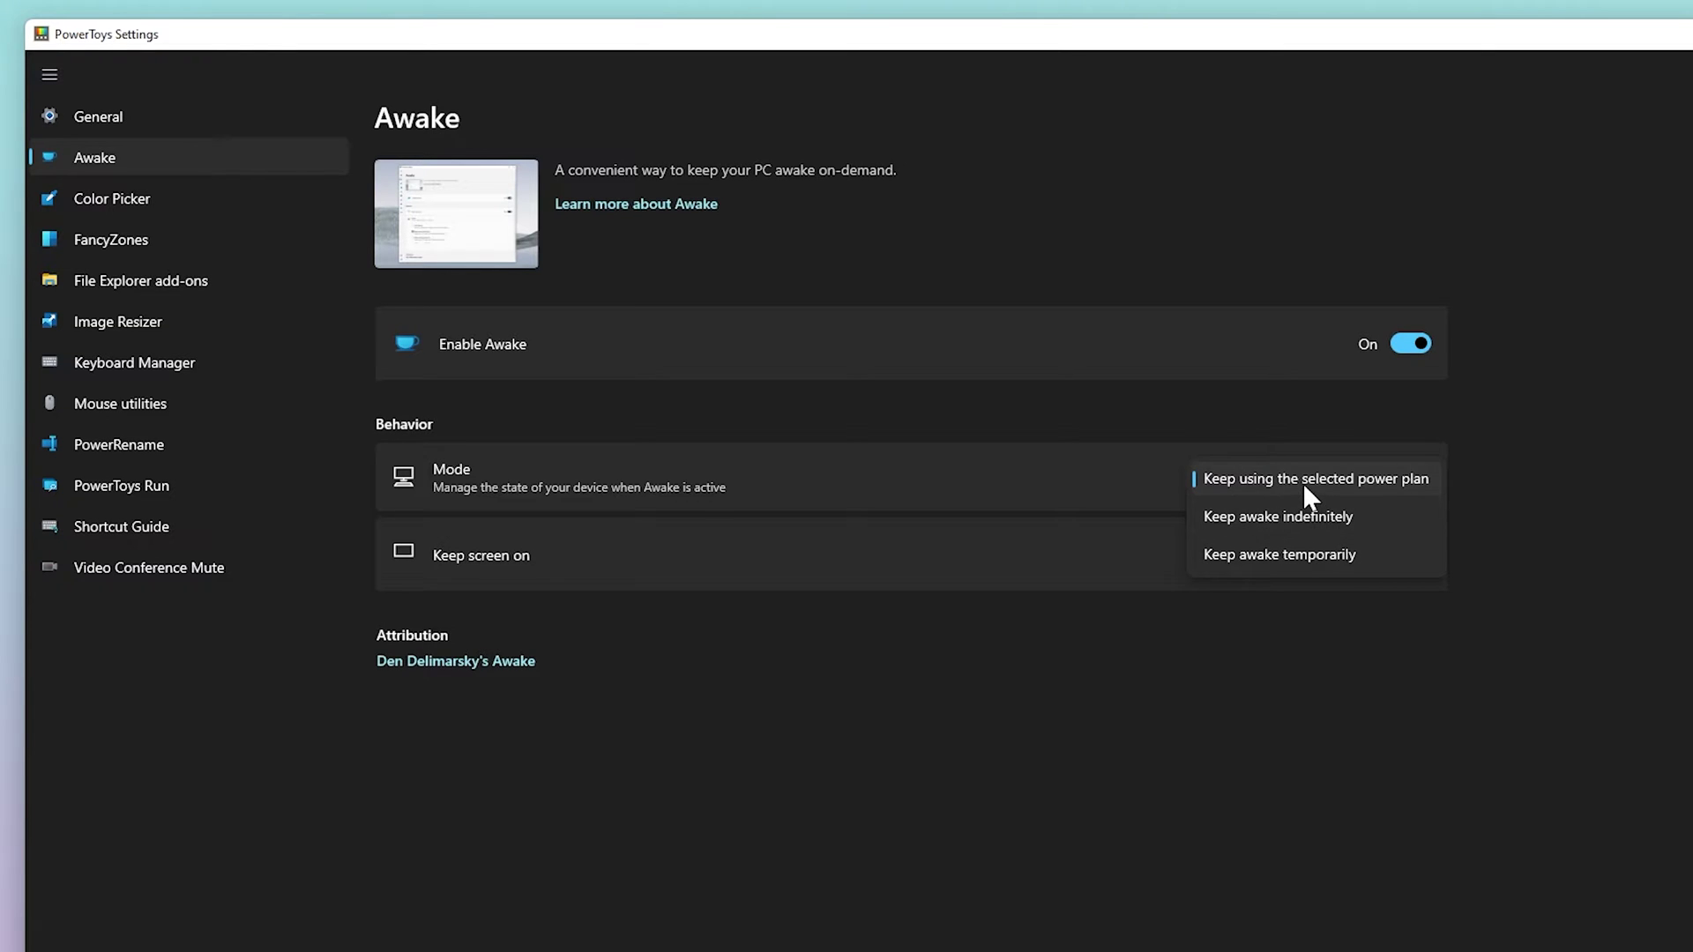
{"action": "left_click", "coordinate": [1000, 640]}
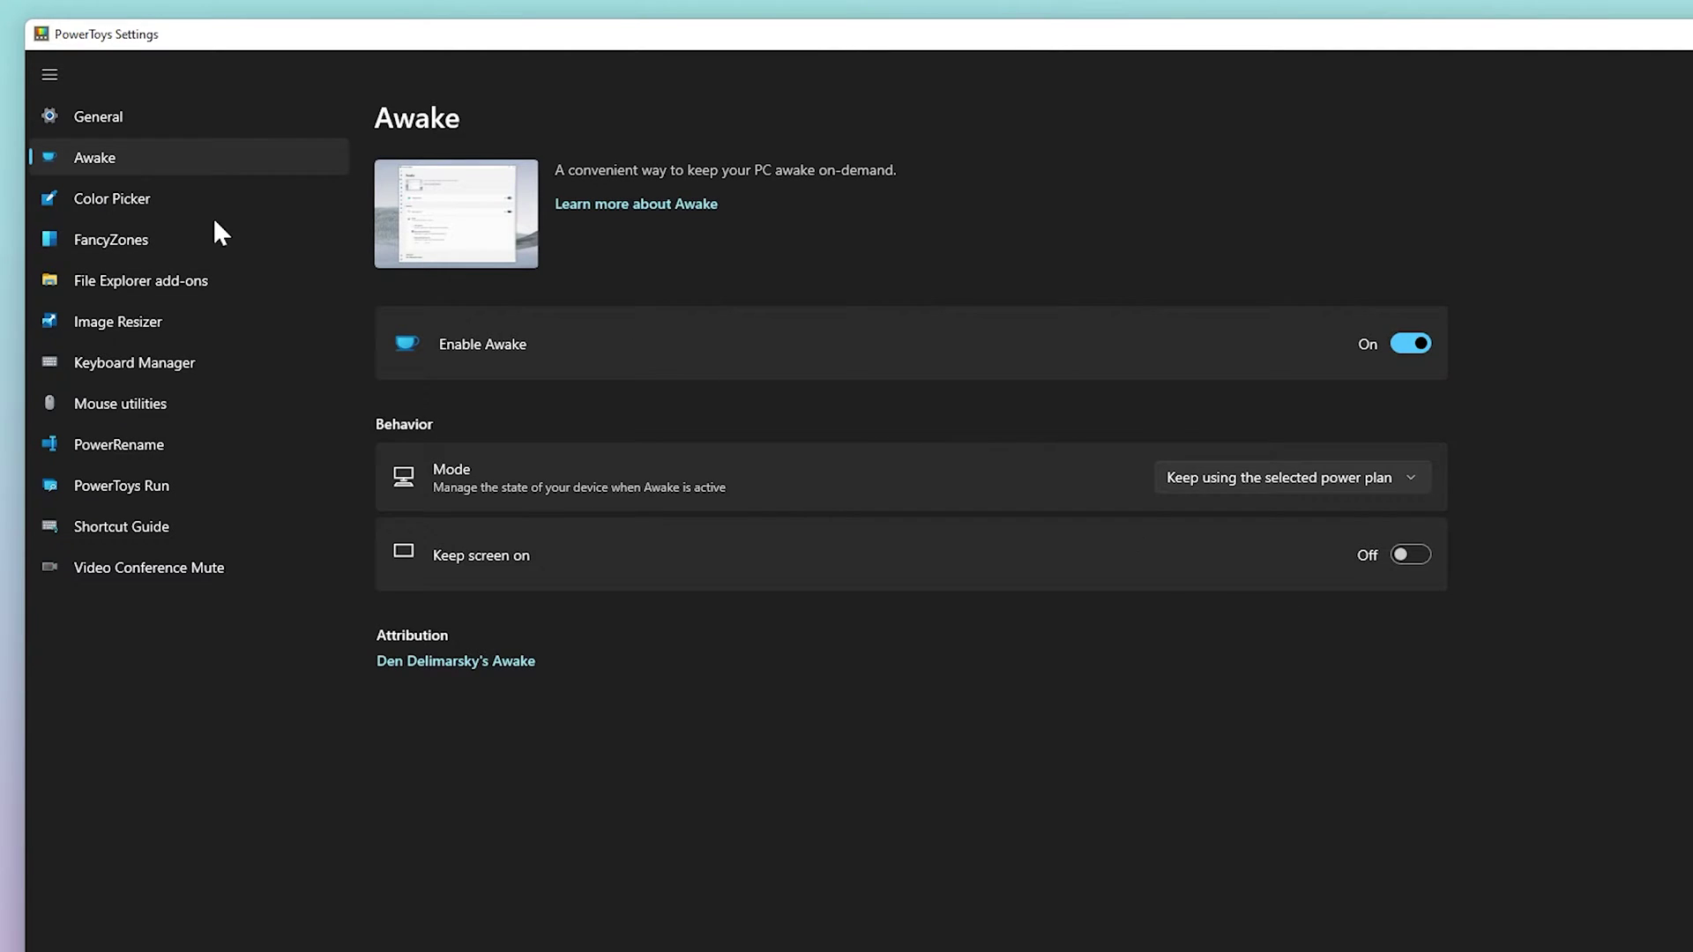
{"action": "left_click", "coordinate": [164, 202]}
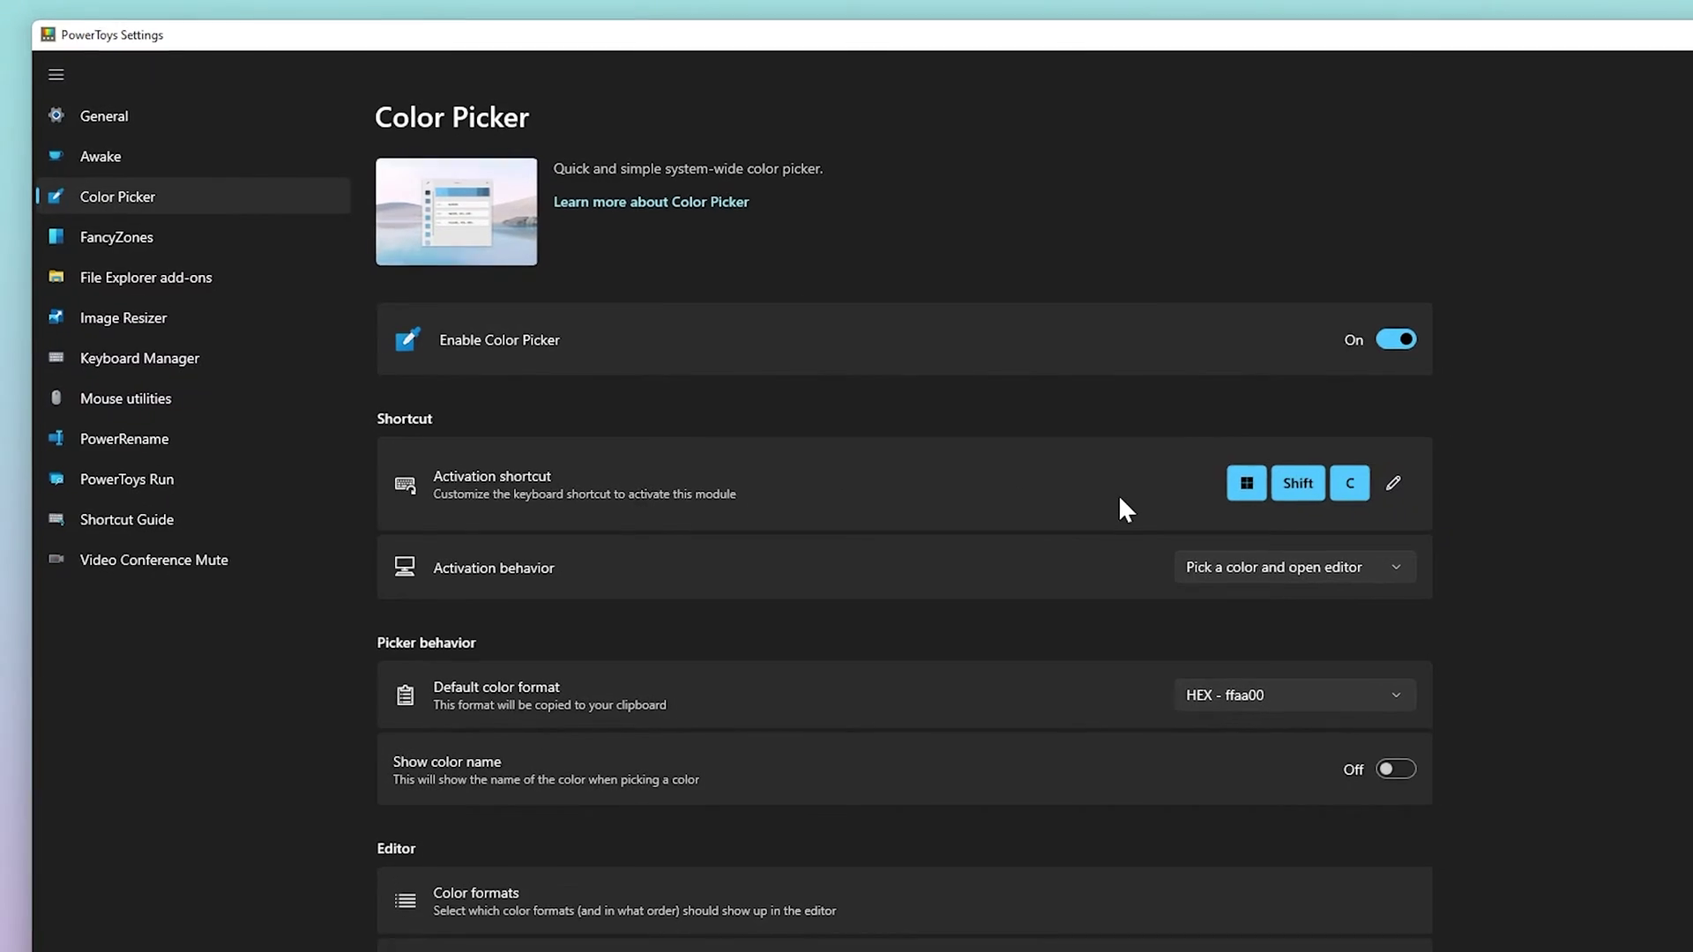
Pick light blue b2d1e1 and the desktop icon's dark blue 173b75, comparing them in the editor history
{"action": "key", "text": "super+shift+c"}
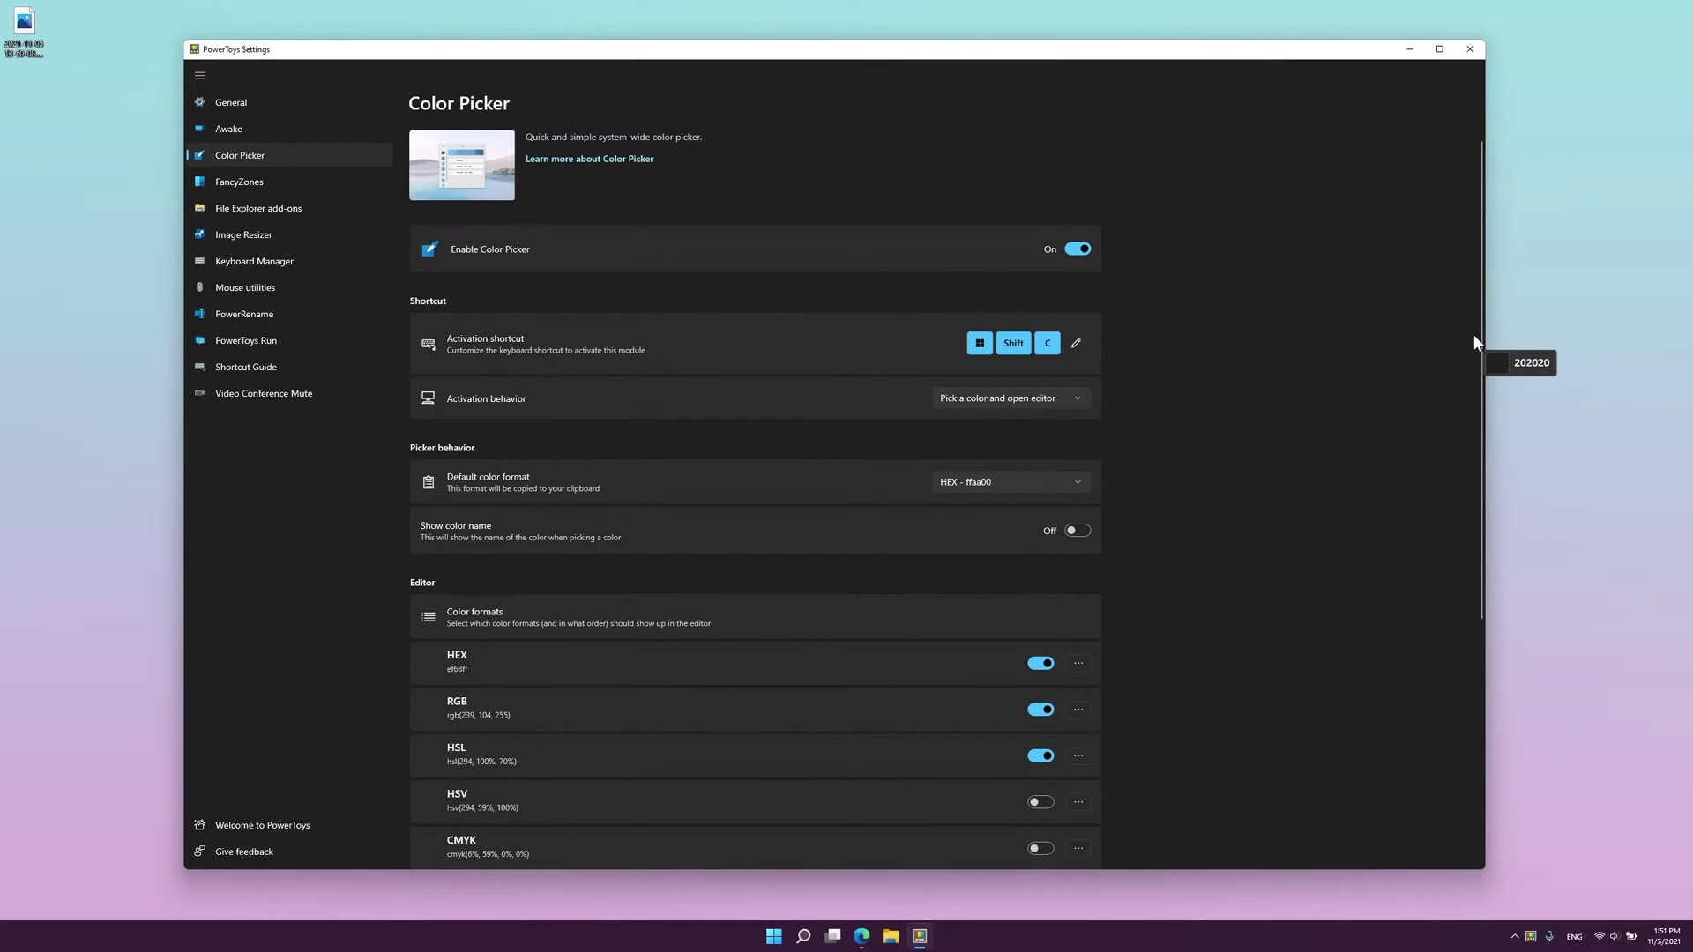
{"action": "left_click", "coordinate": [1530, 325]}
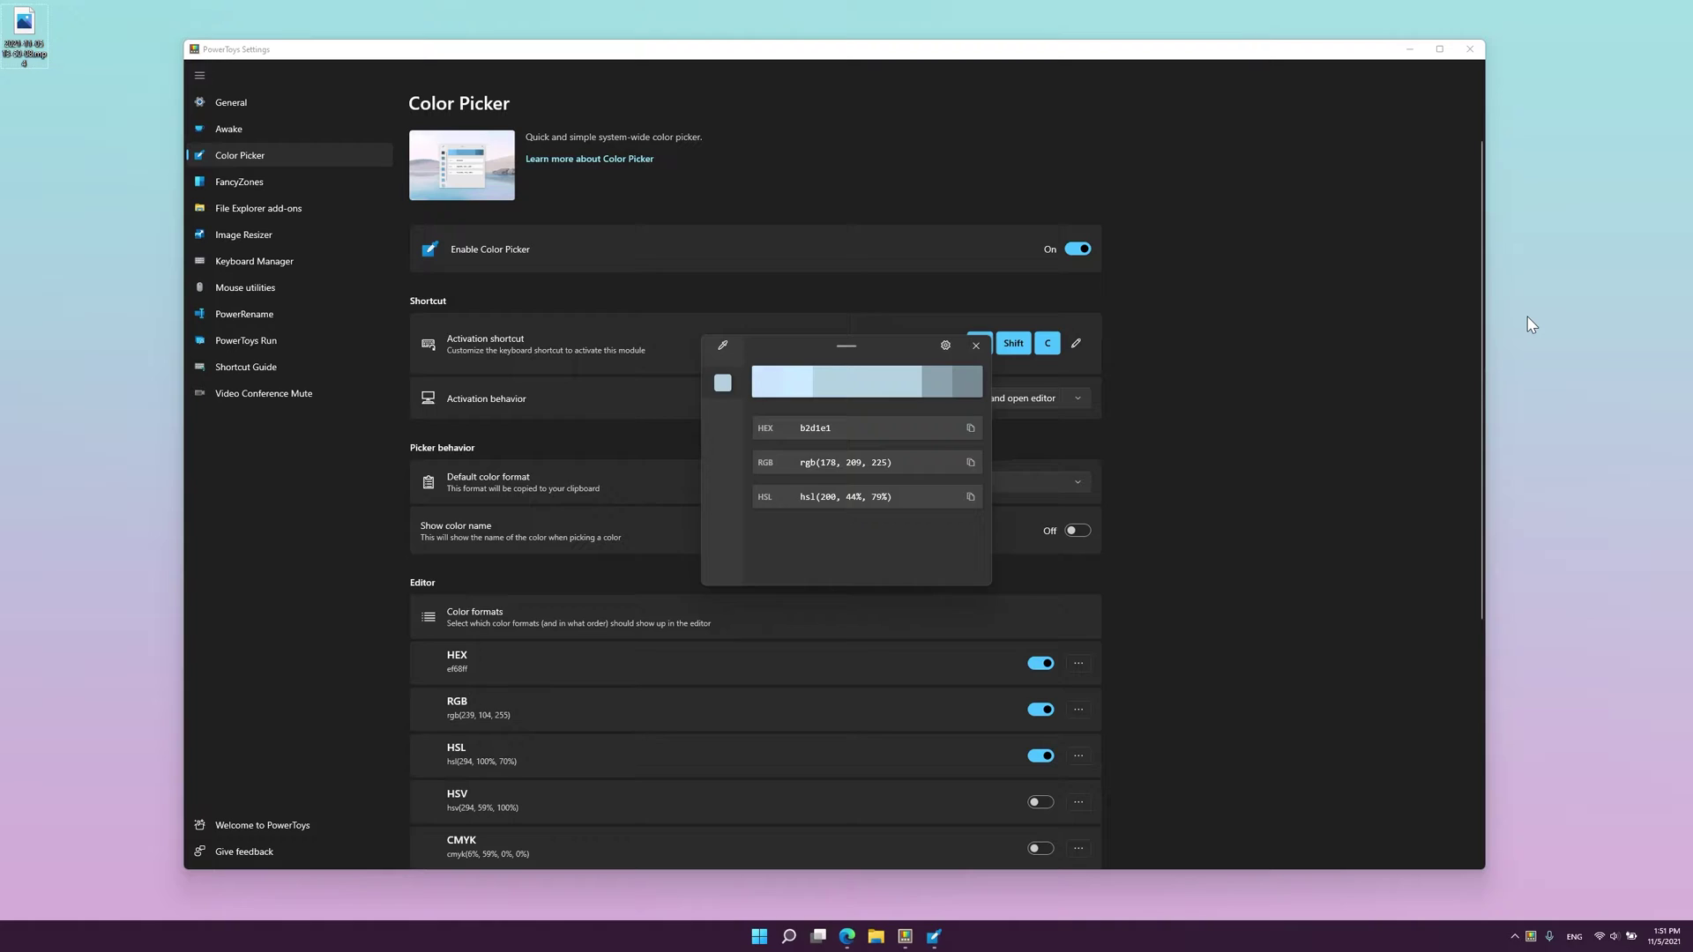
{"action": "key", "text": "super+shift+c"}
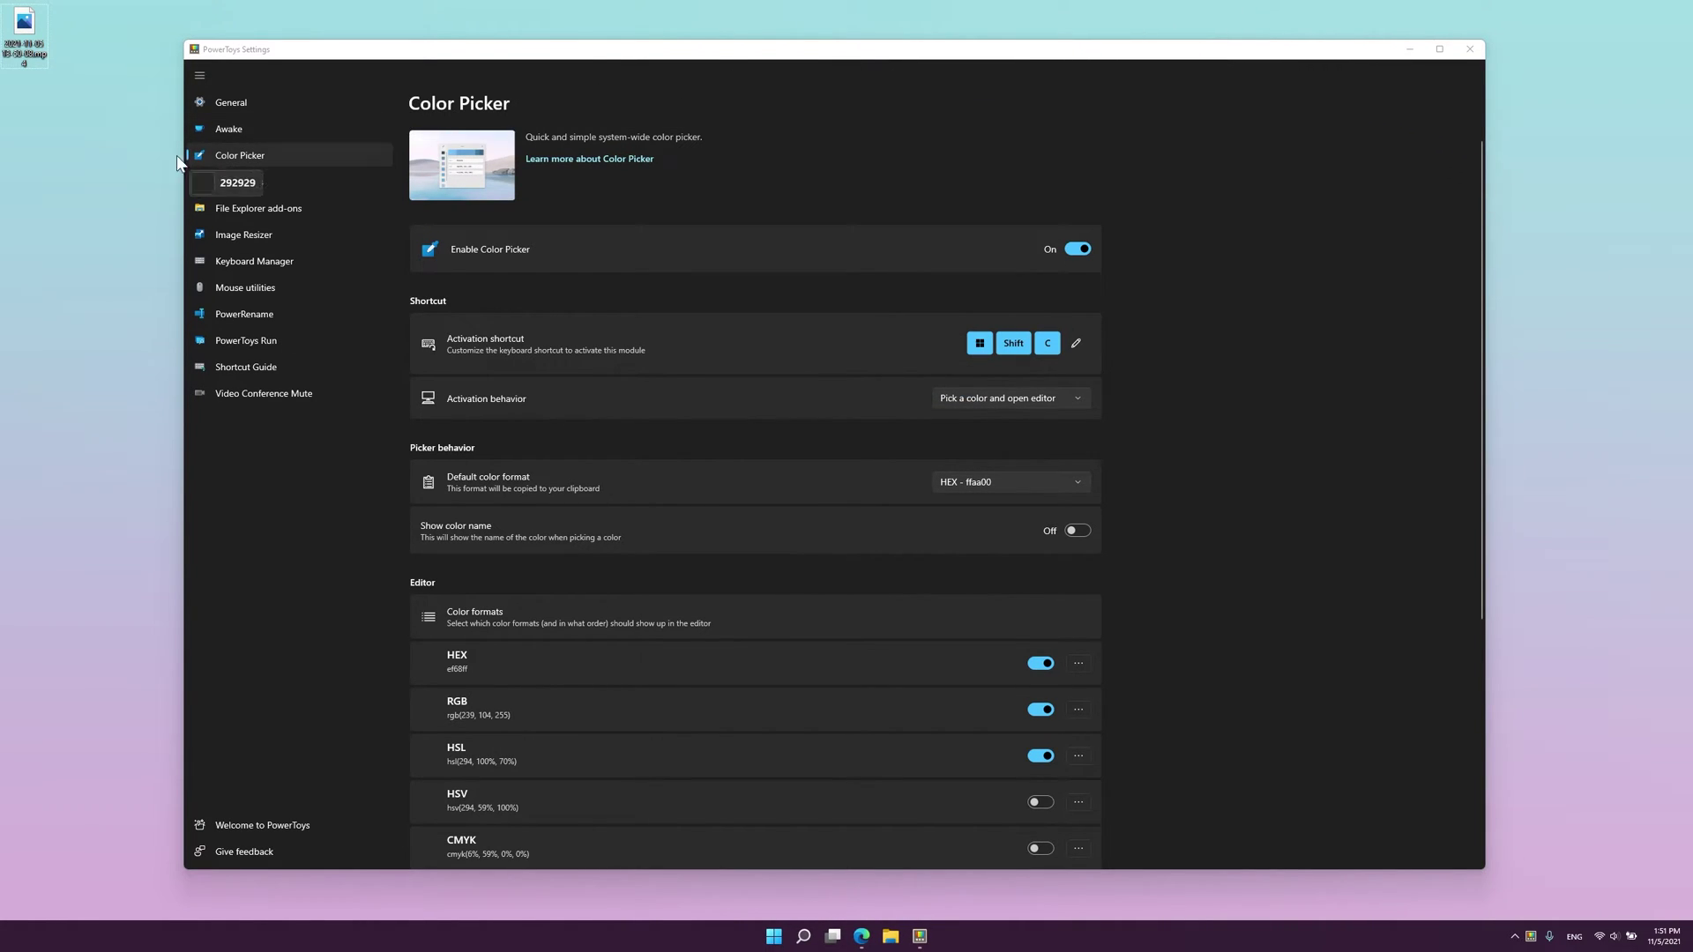
{"action": "left_click", "coordinate": [28, 31]}
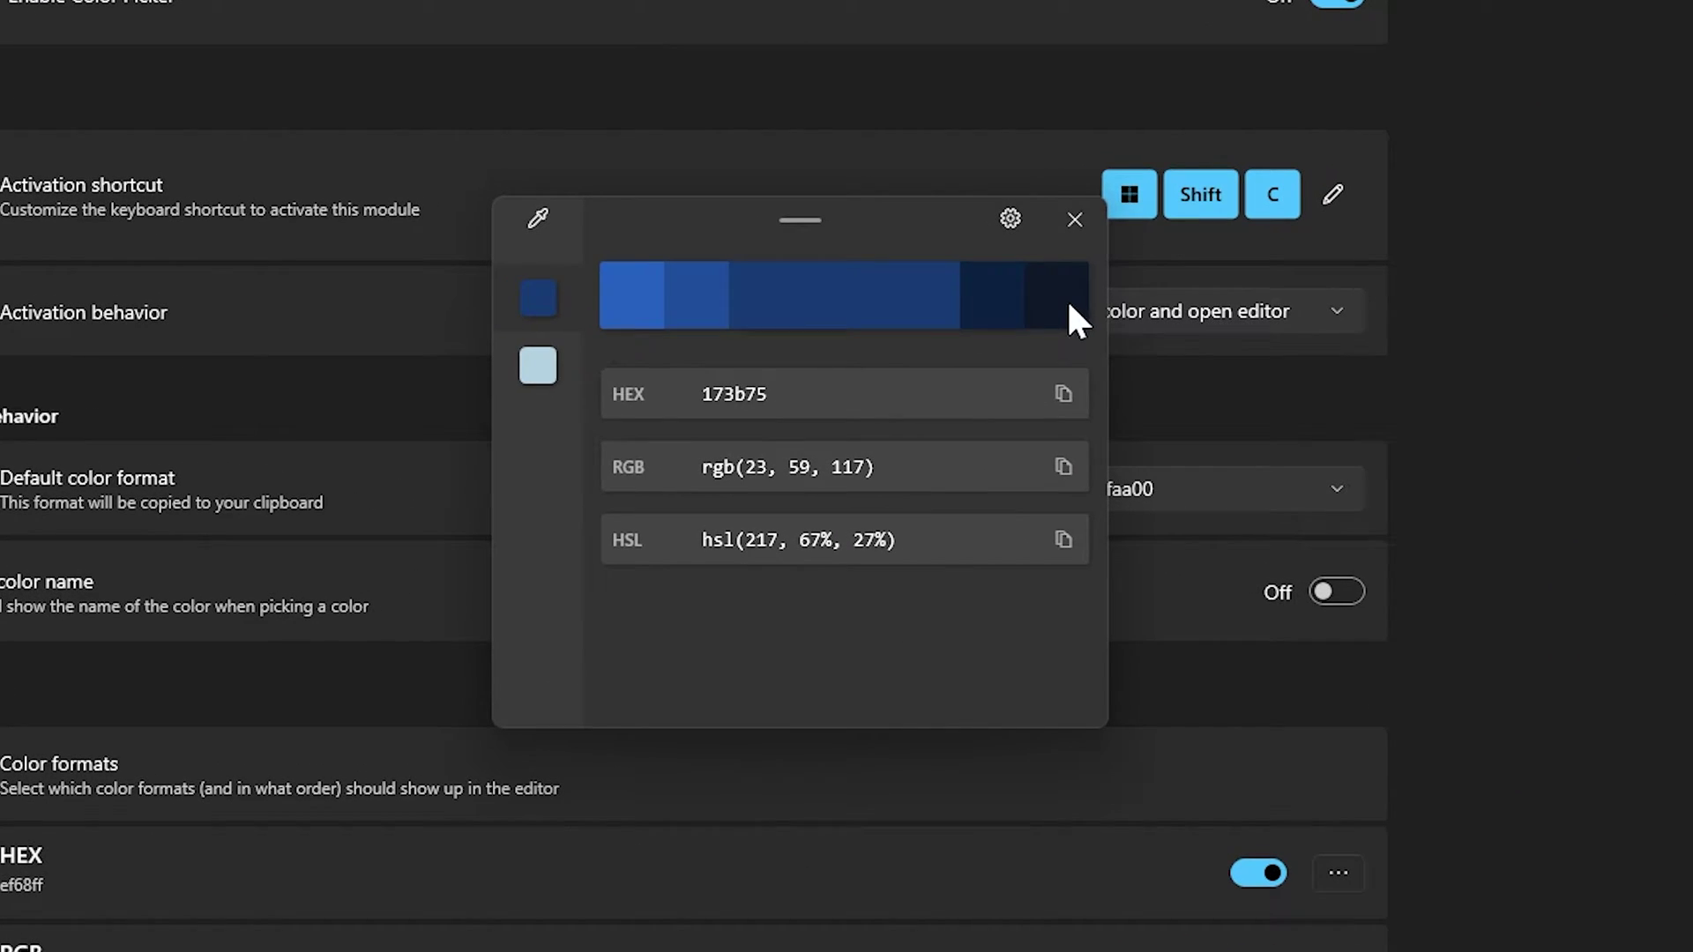
{"action": "left_click", "coordinate": [538, 362]}
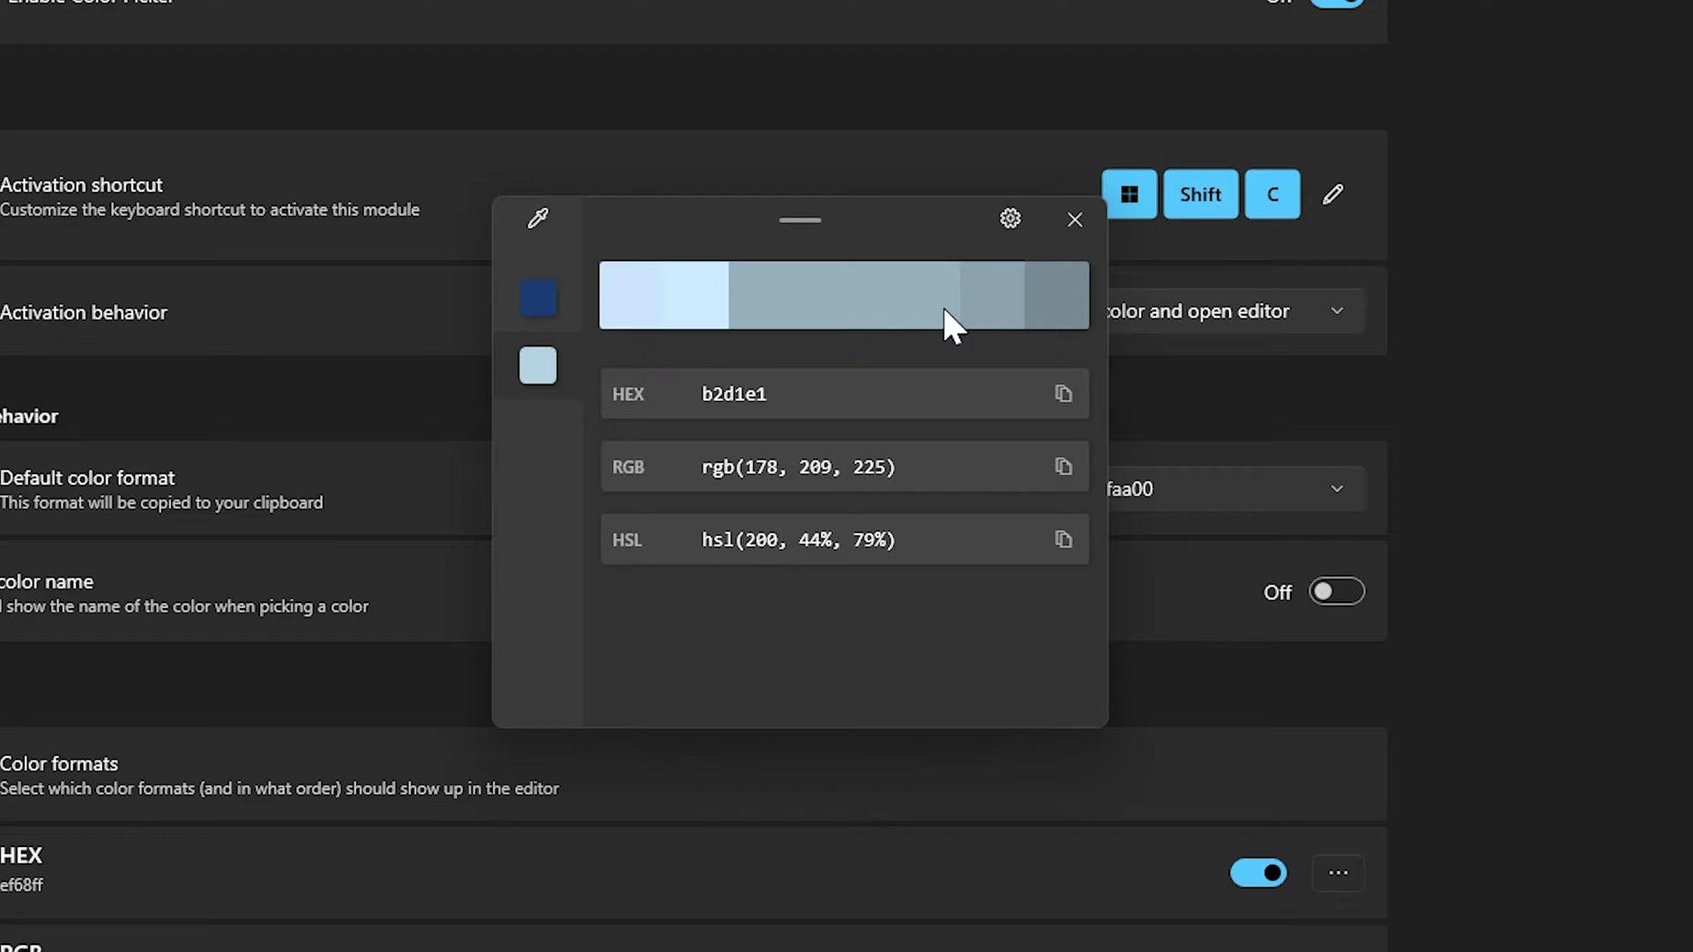
{"action": "left_click", "coordinate": [1005, 217]}
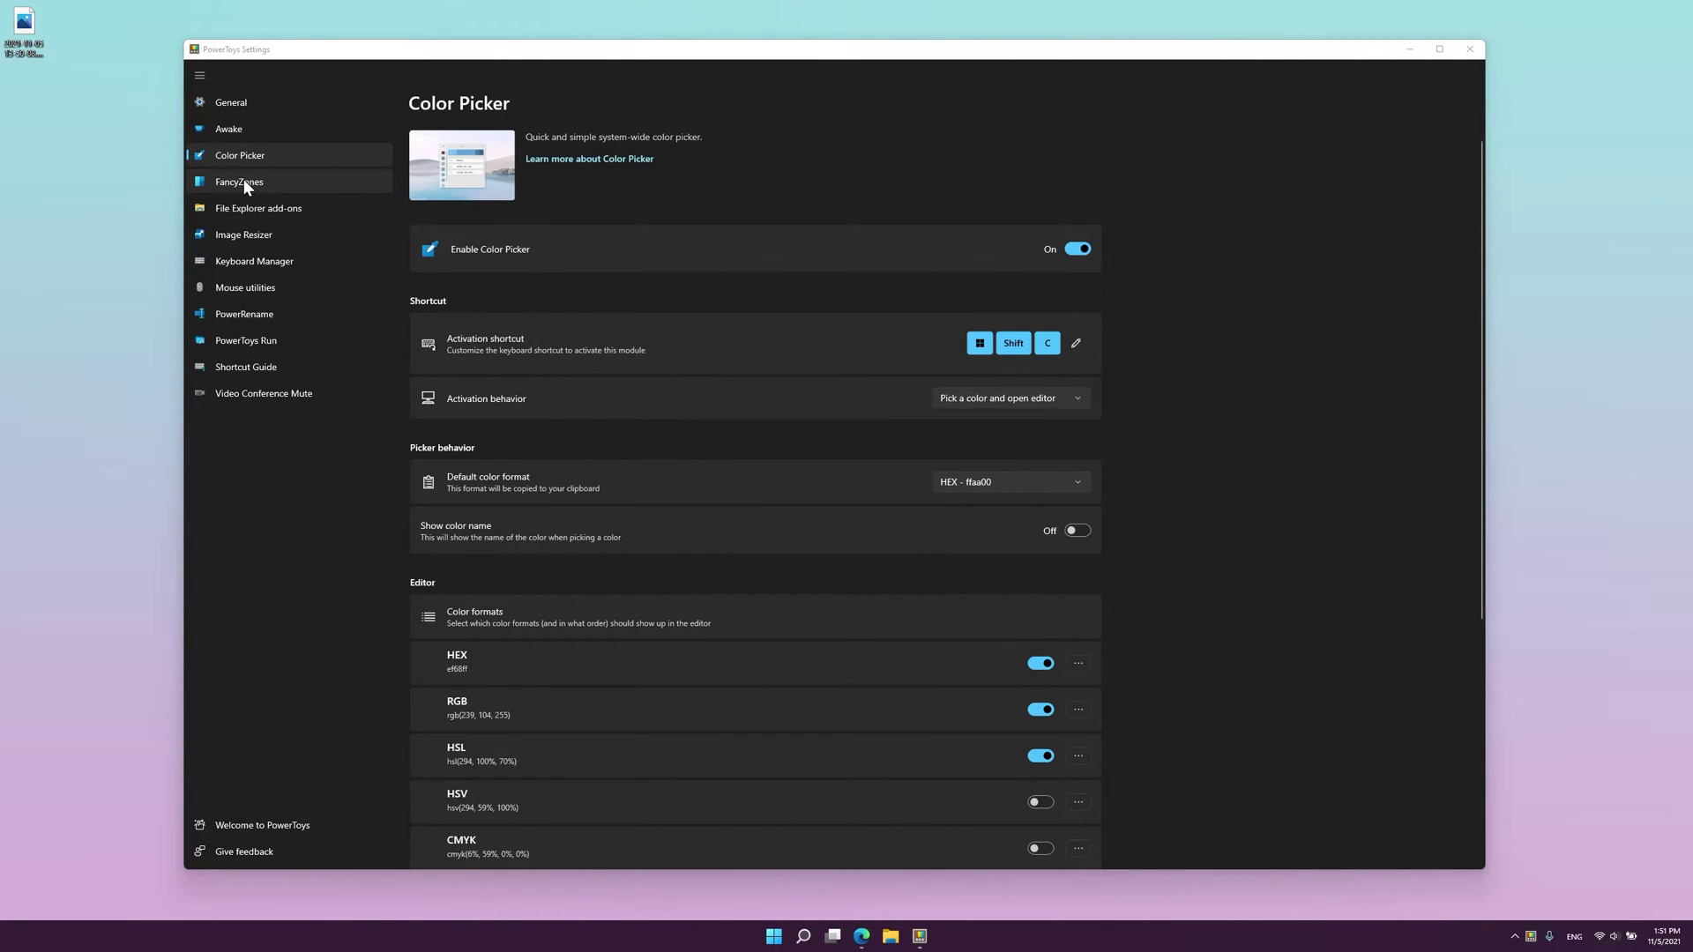
Open FancyZones settings and Shift-drag the PowerToys docs Edge window into zone 2
{"action": "left_click", "coordinate": [244, 180]}
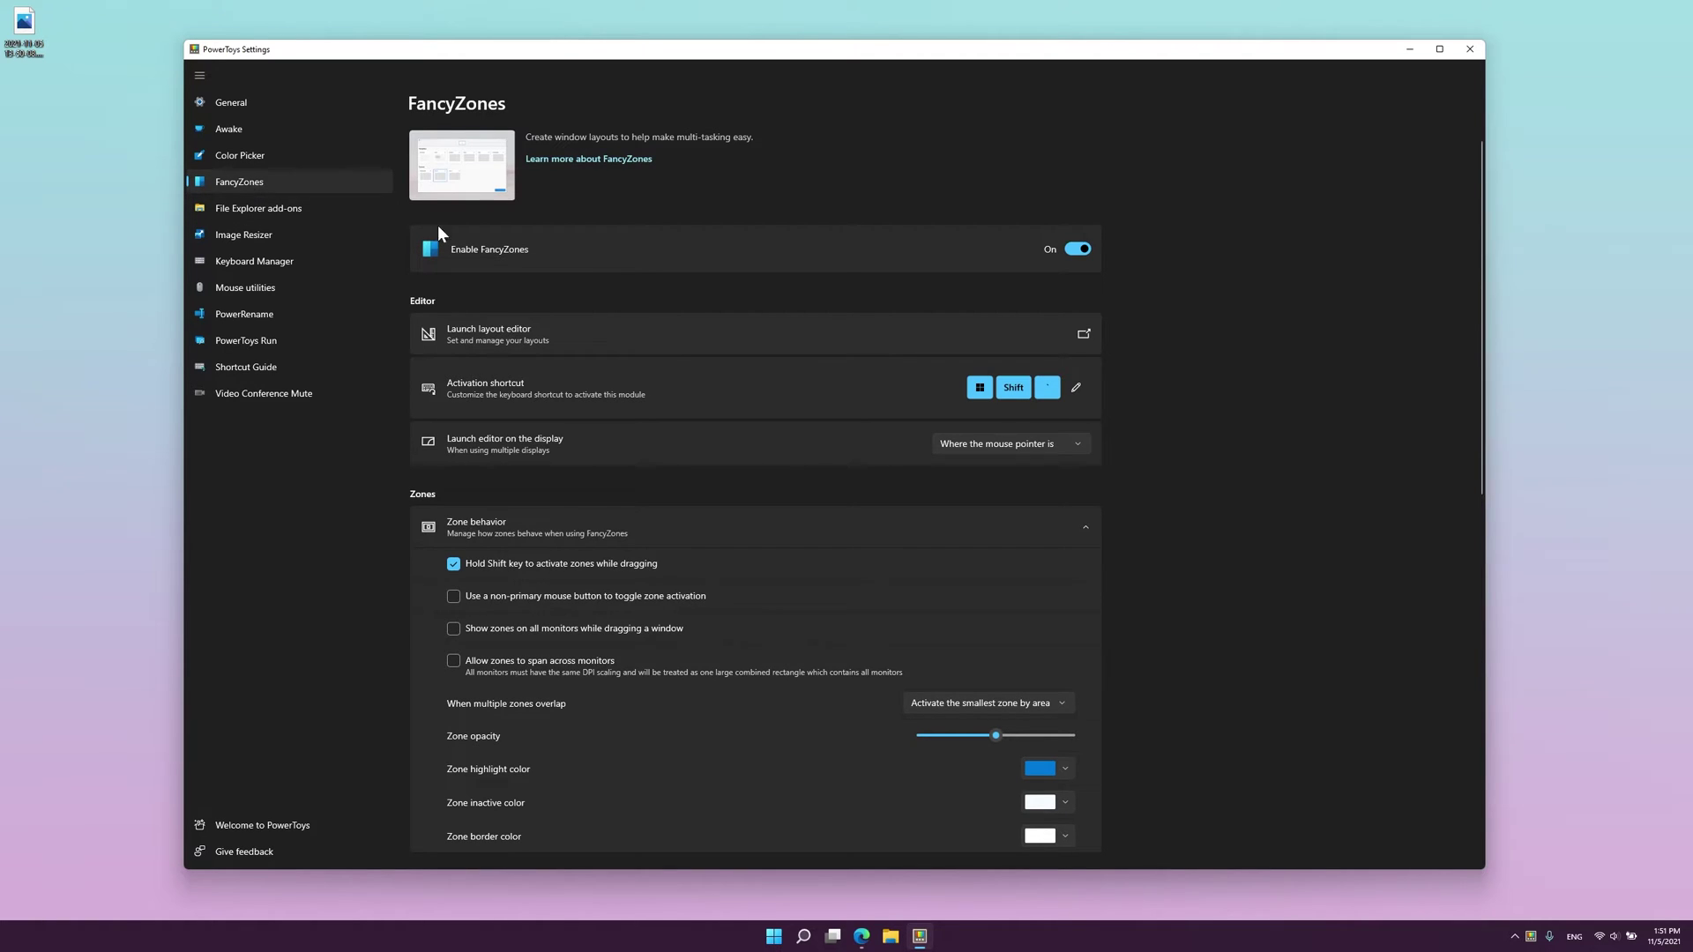
{"action": "scroll", "coordinate": [720, 335], "scroll_direction": "down", "scroll_amount": 5}
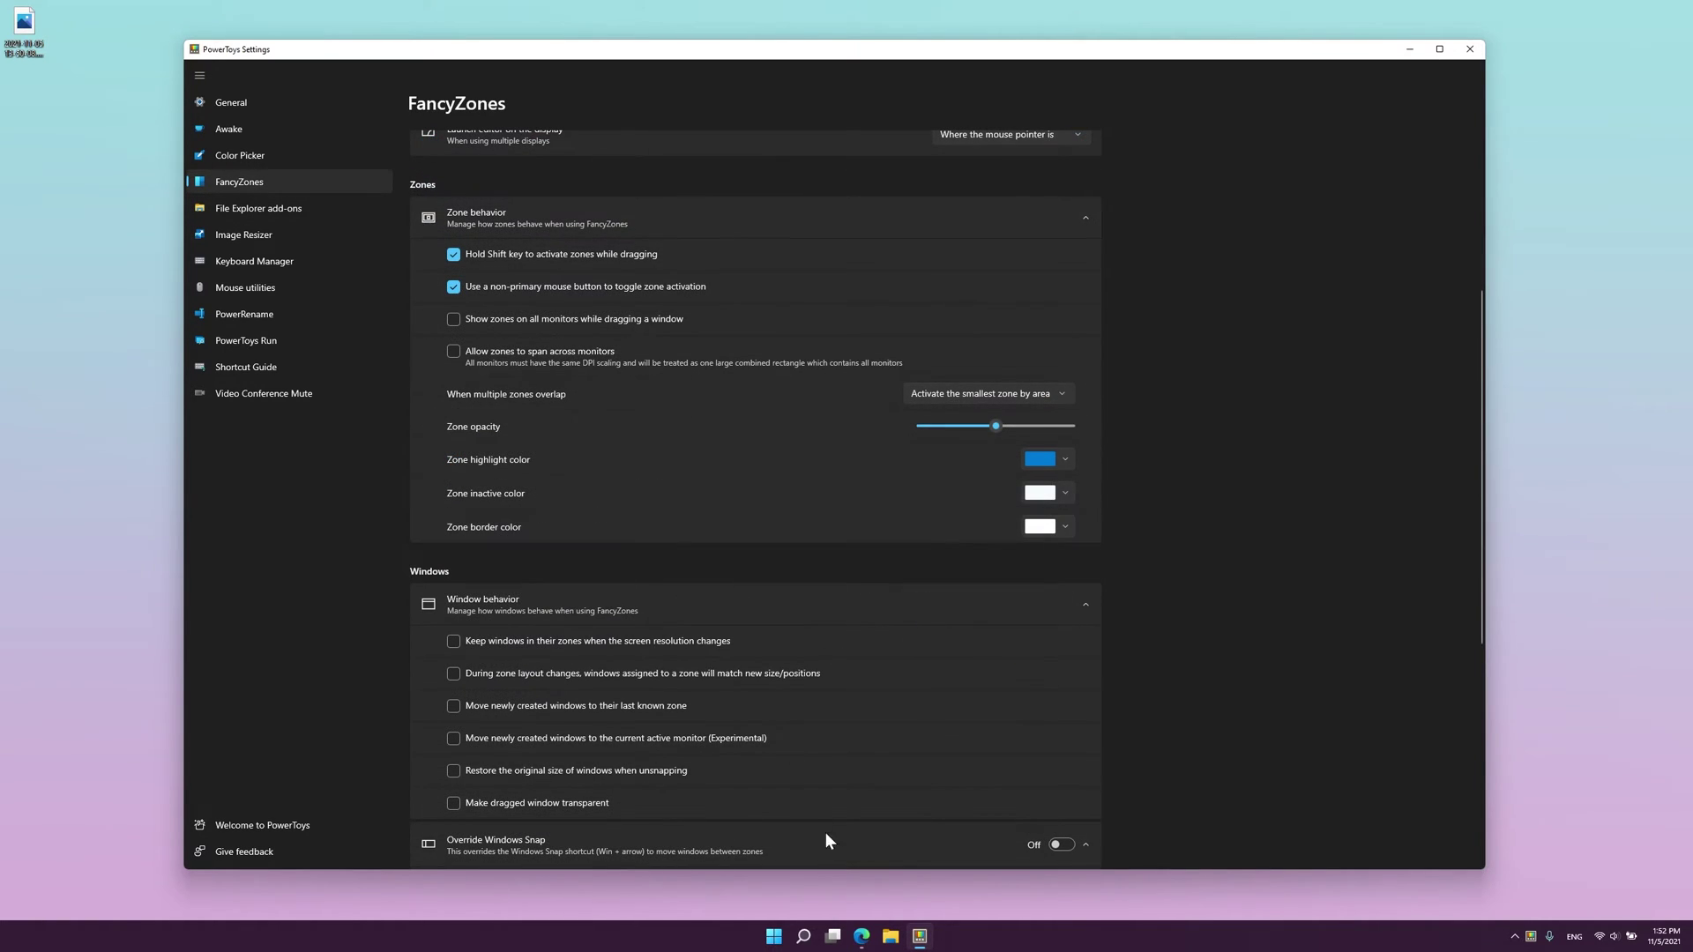
{"action": "left_click", "coordinate": [862, 930]}
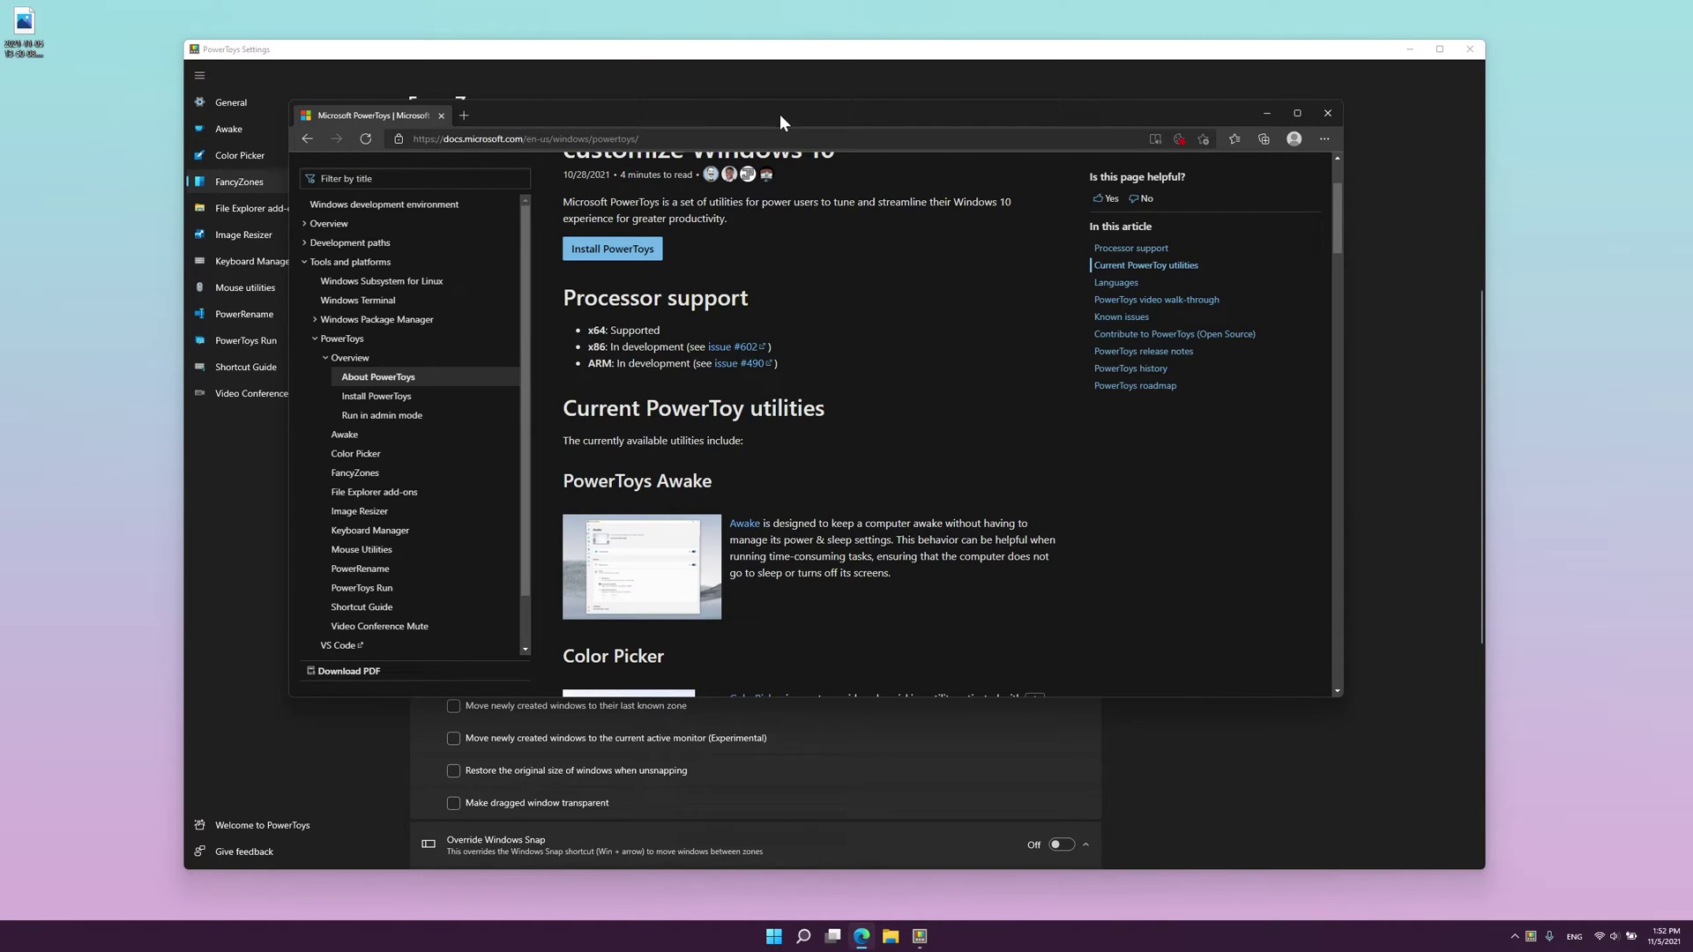
{"action": "left_click_drag", "start_coordinate": [779, 114], "coordinate": [311, 220]}
{"action": "left_click_drag", "start_coordinate": [284, 18], "coordinate": [860, 88]}
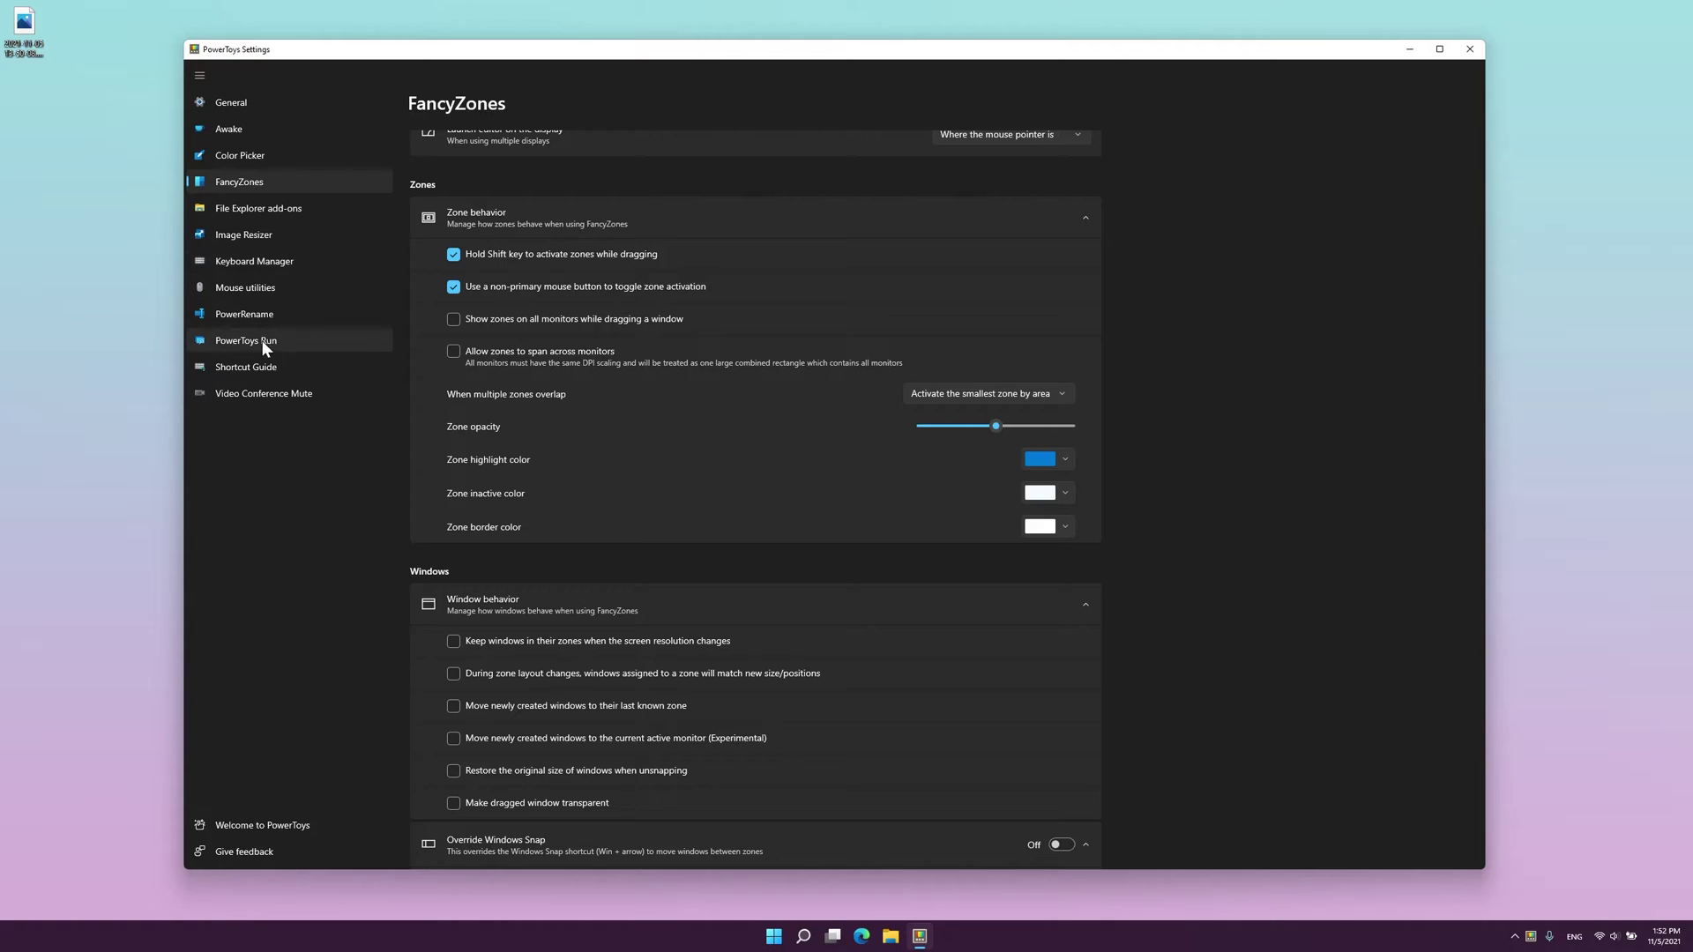
Set PowerToys Run to clear the previous query, then test it with 'something' and 14+33 = 47
{"action": "left_click", "coordinate": [233, 341]}
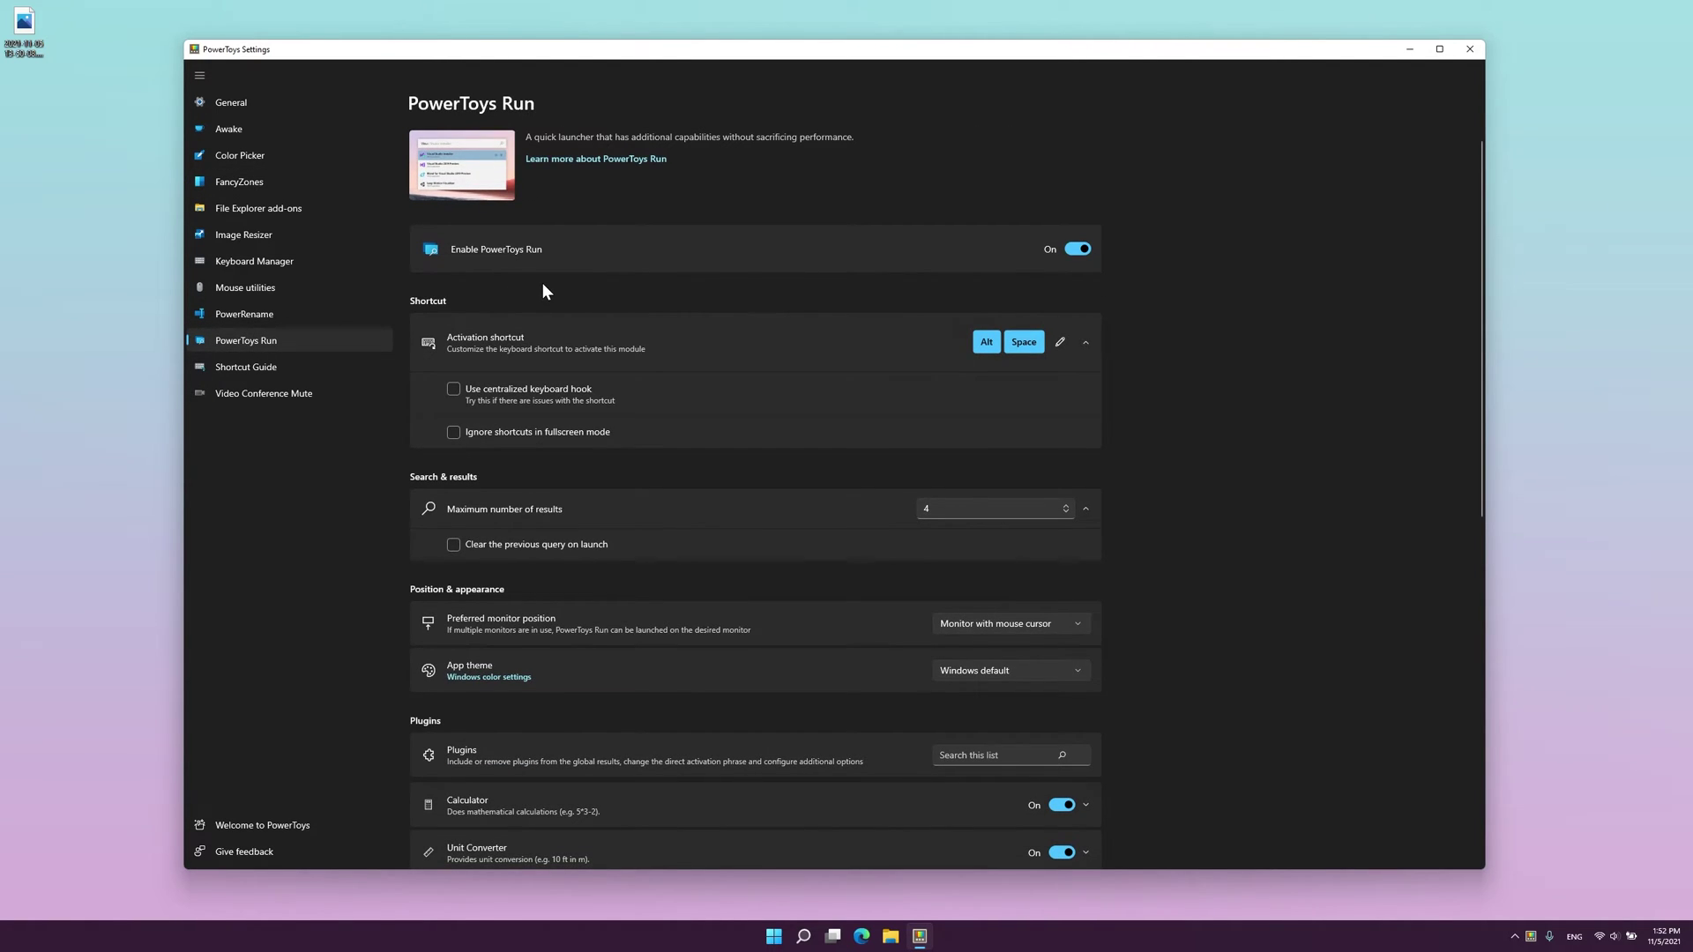
{"action": "scroll", "coordinate": [542, 284], "scroll_direction": "down", "scroll_amount": 2}
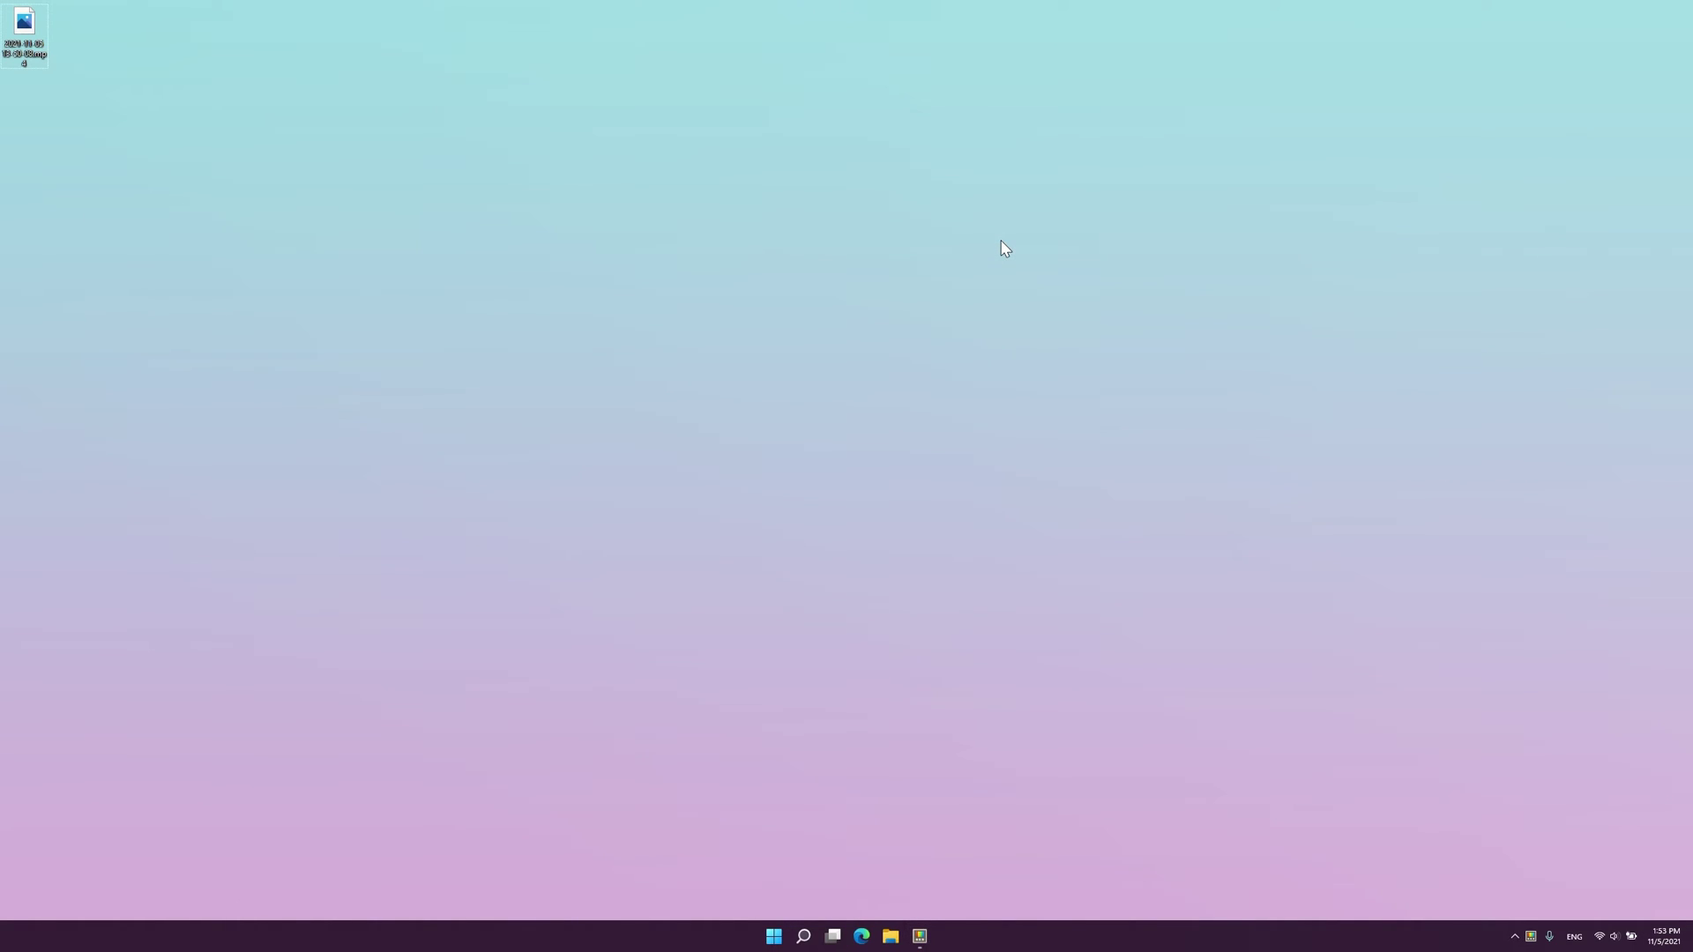
{"action": "key", "text": "alt+space"}
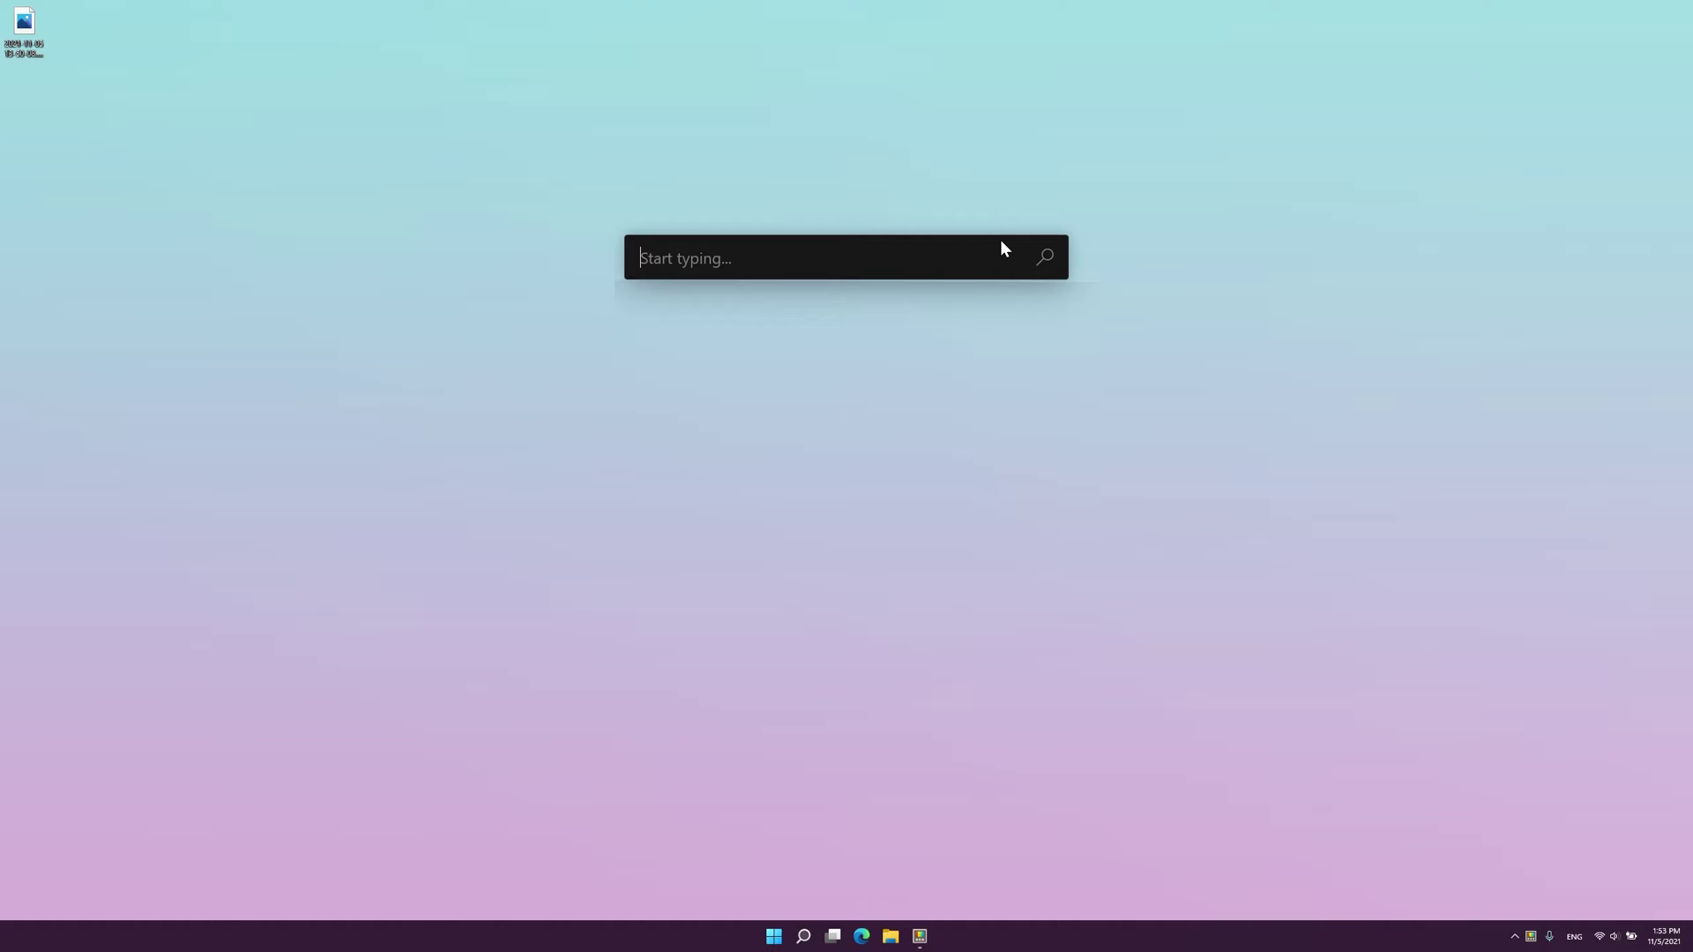
{"action": "type", "text": "something"}
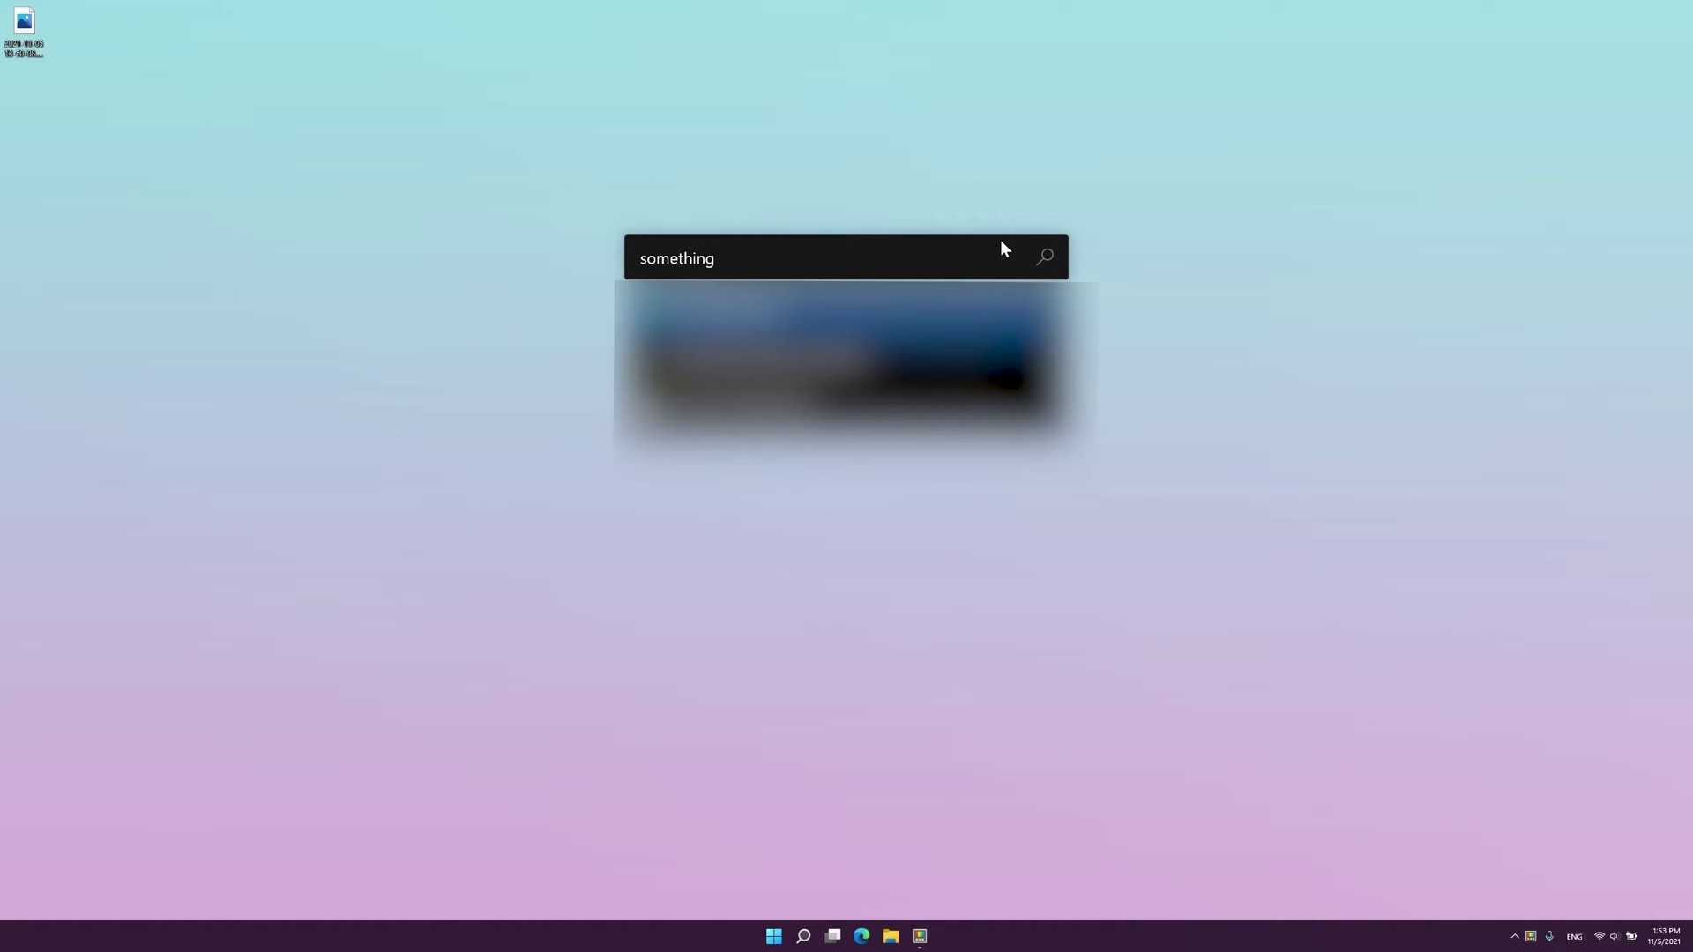
{"action": "left_click_drag", "start_coordinate": [757, 260], "coordinate": [604, 266]}
{"action": "key", "text": "BackSpace"}
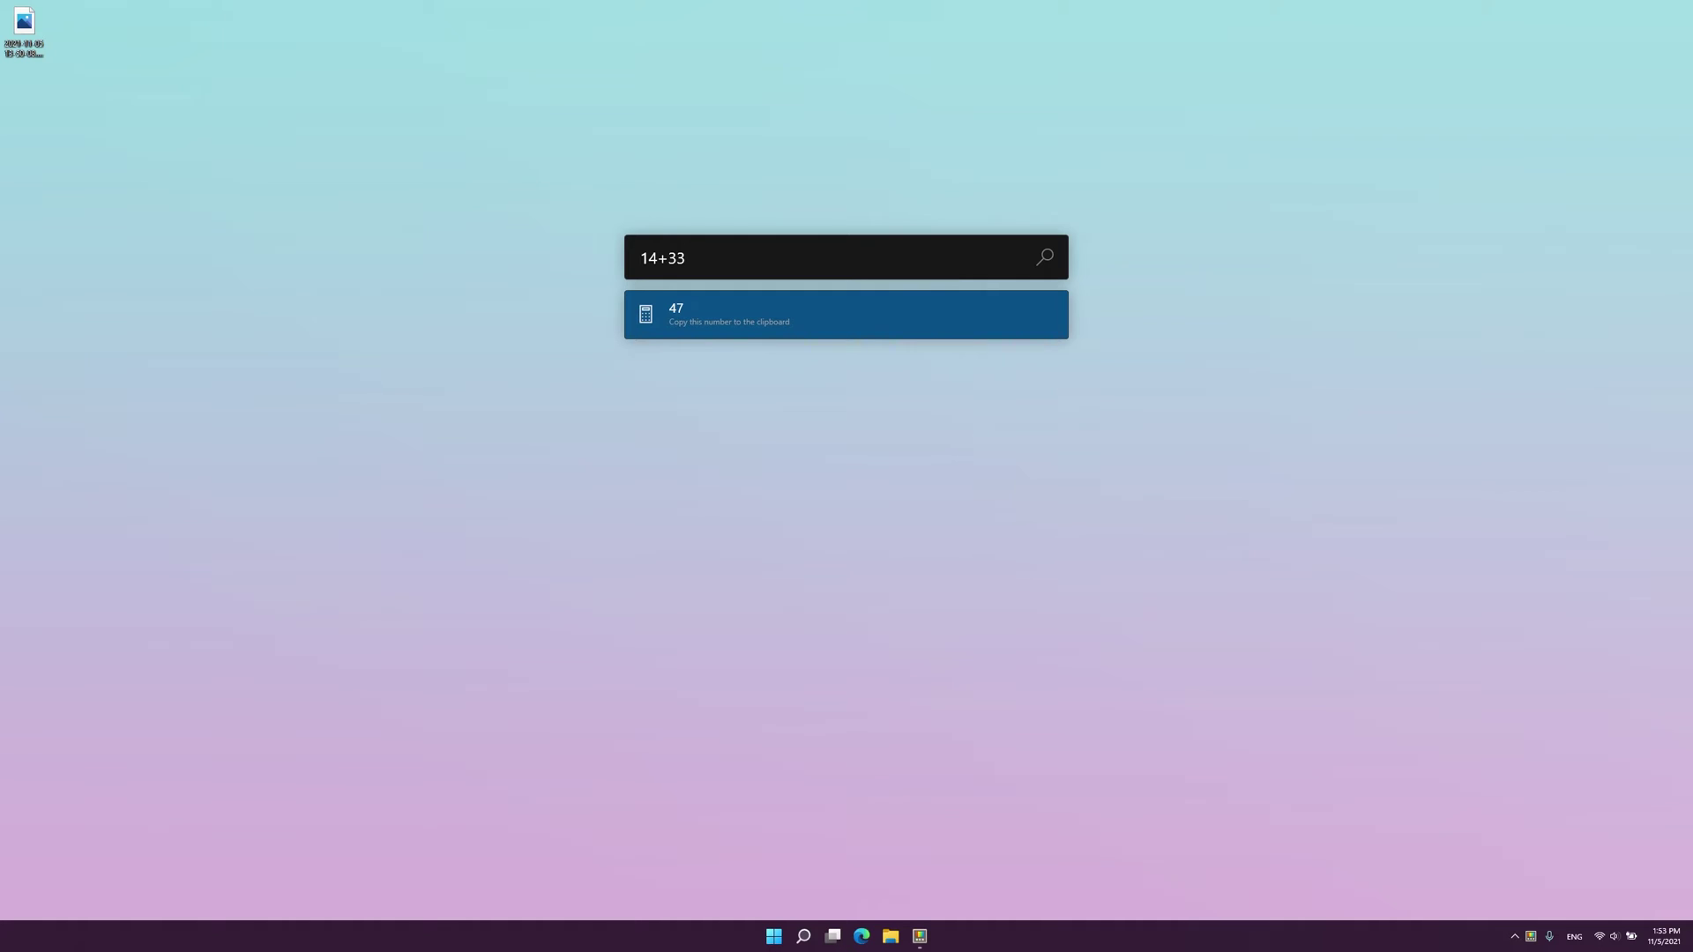
{"action": "key", "text": "BackSpace"}
{"action": "key", "text": "BackSpace"}
{"action": "key", "text": "BackSpace"}
{"action": "key", "text": "BackSpace"}
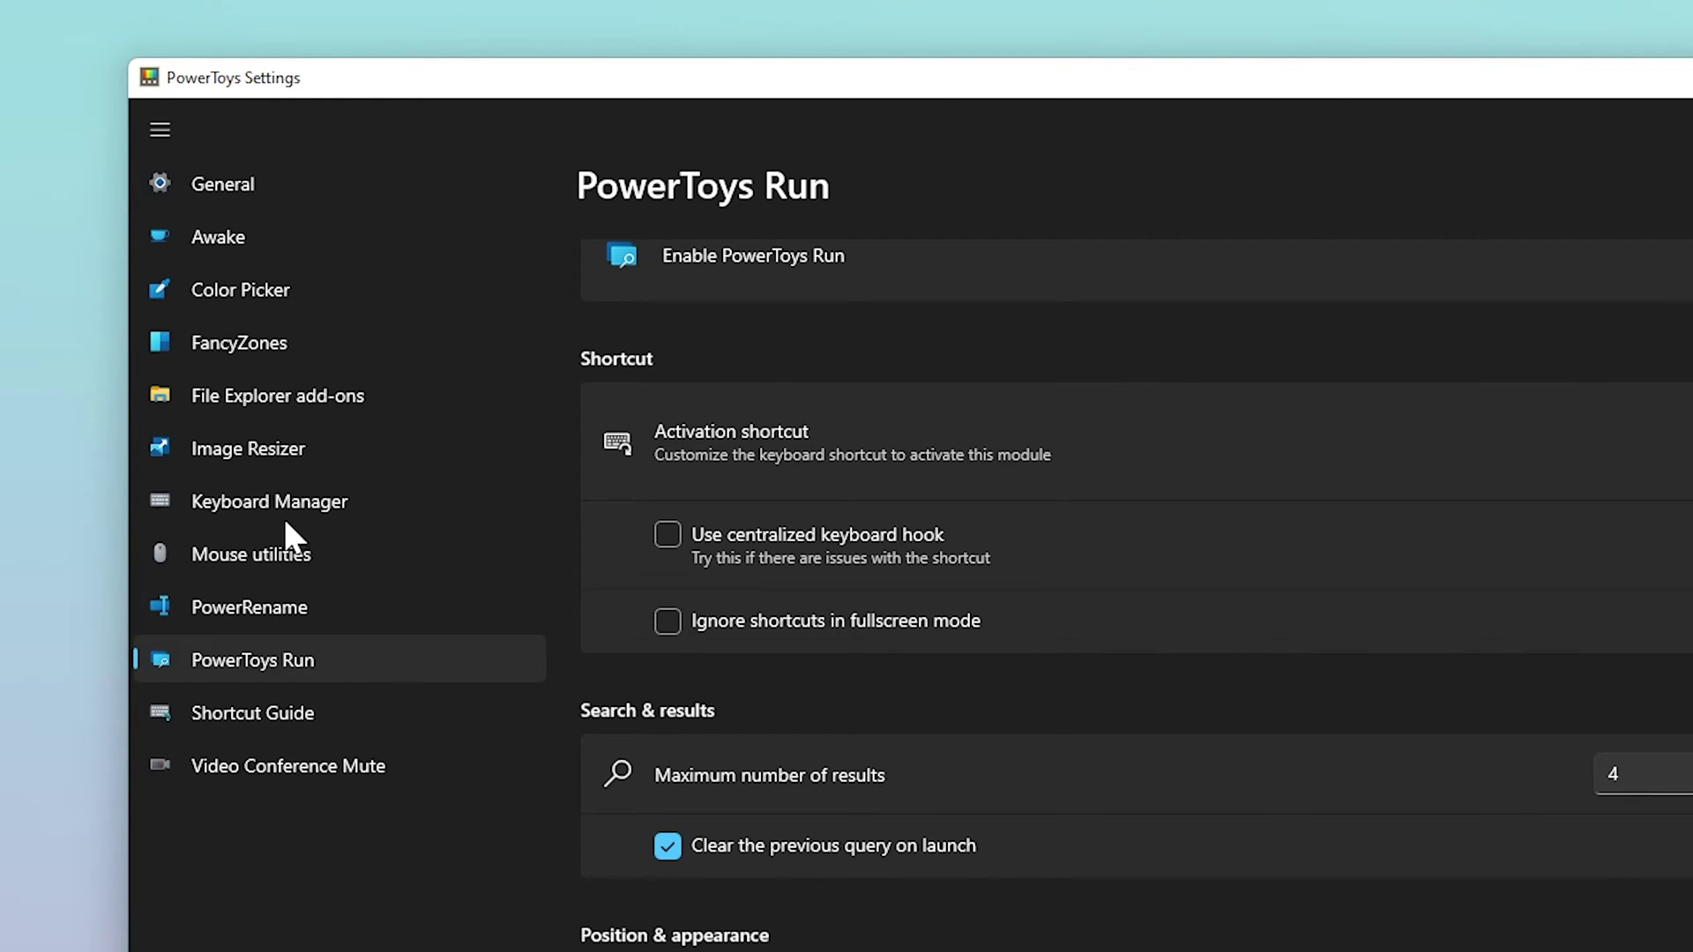
Browse the File Explorer add-ons and Image Resizer pages, then go to Keyboard Manager
{"action": "left_click", "coordinate": [306, 404]}
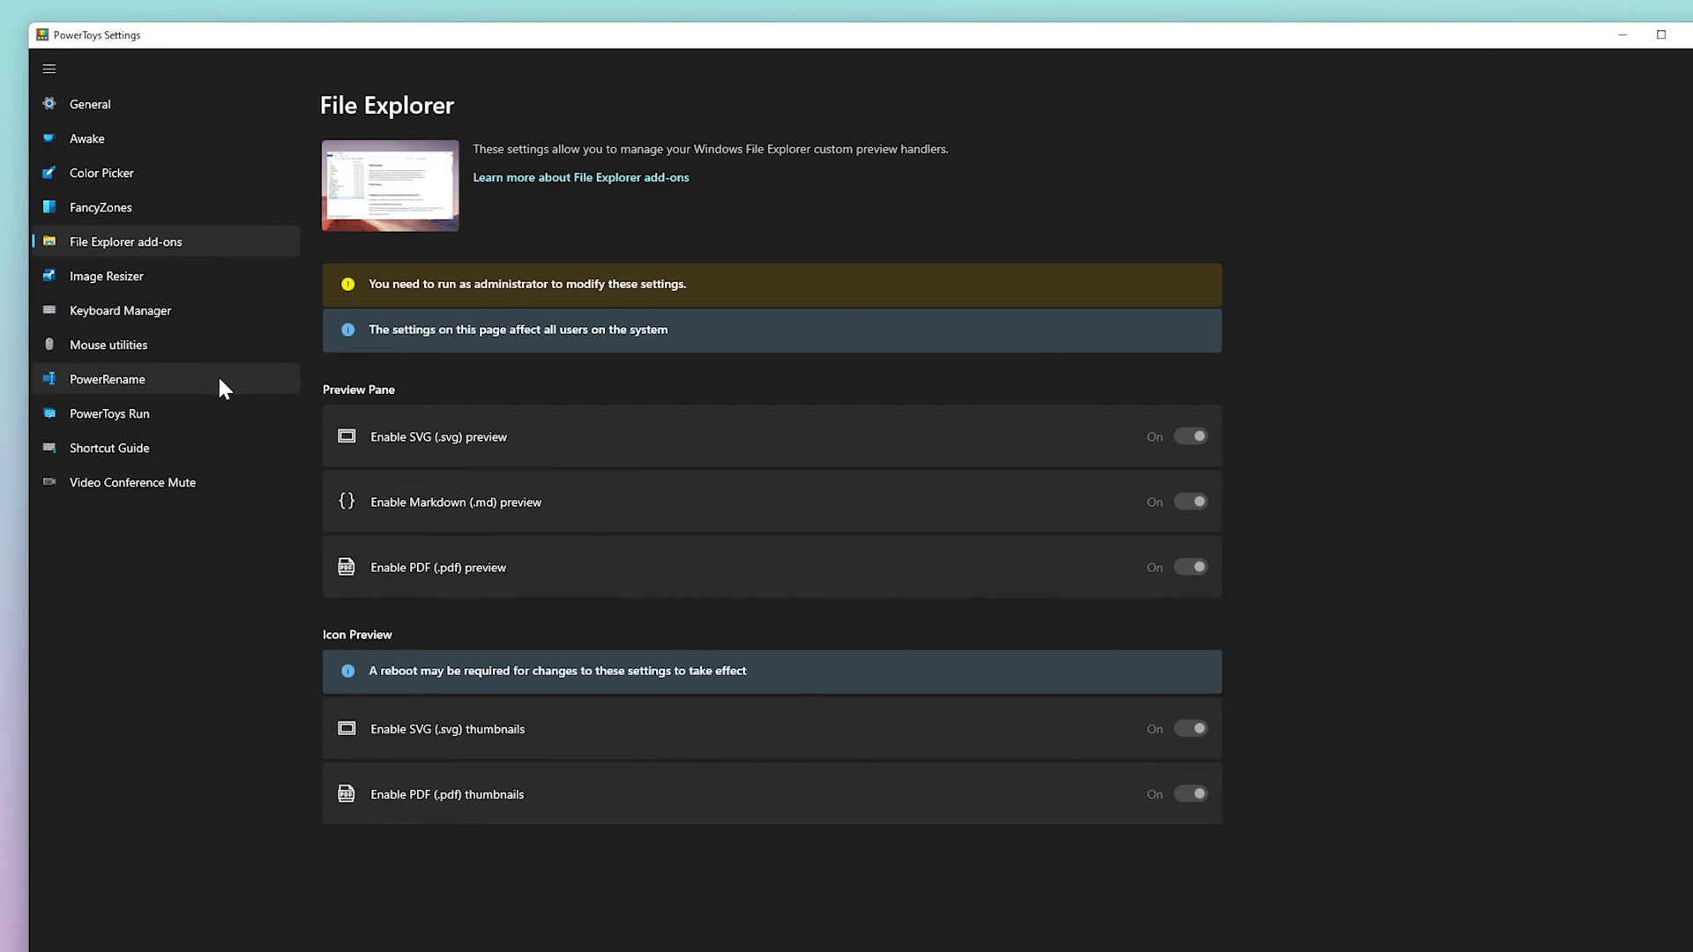
{"action": "left_click", "coordinate": [130, 277]}
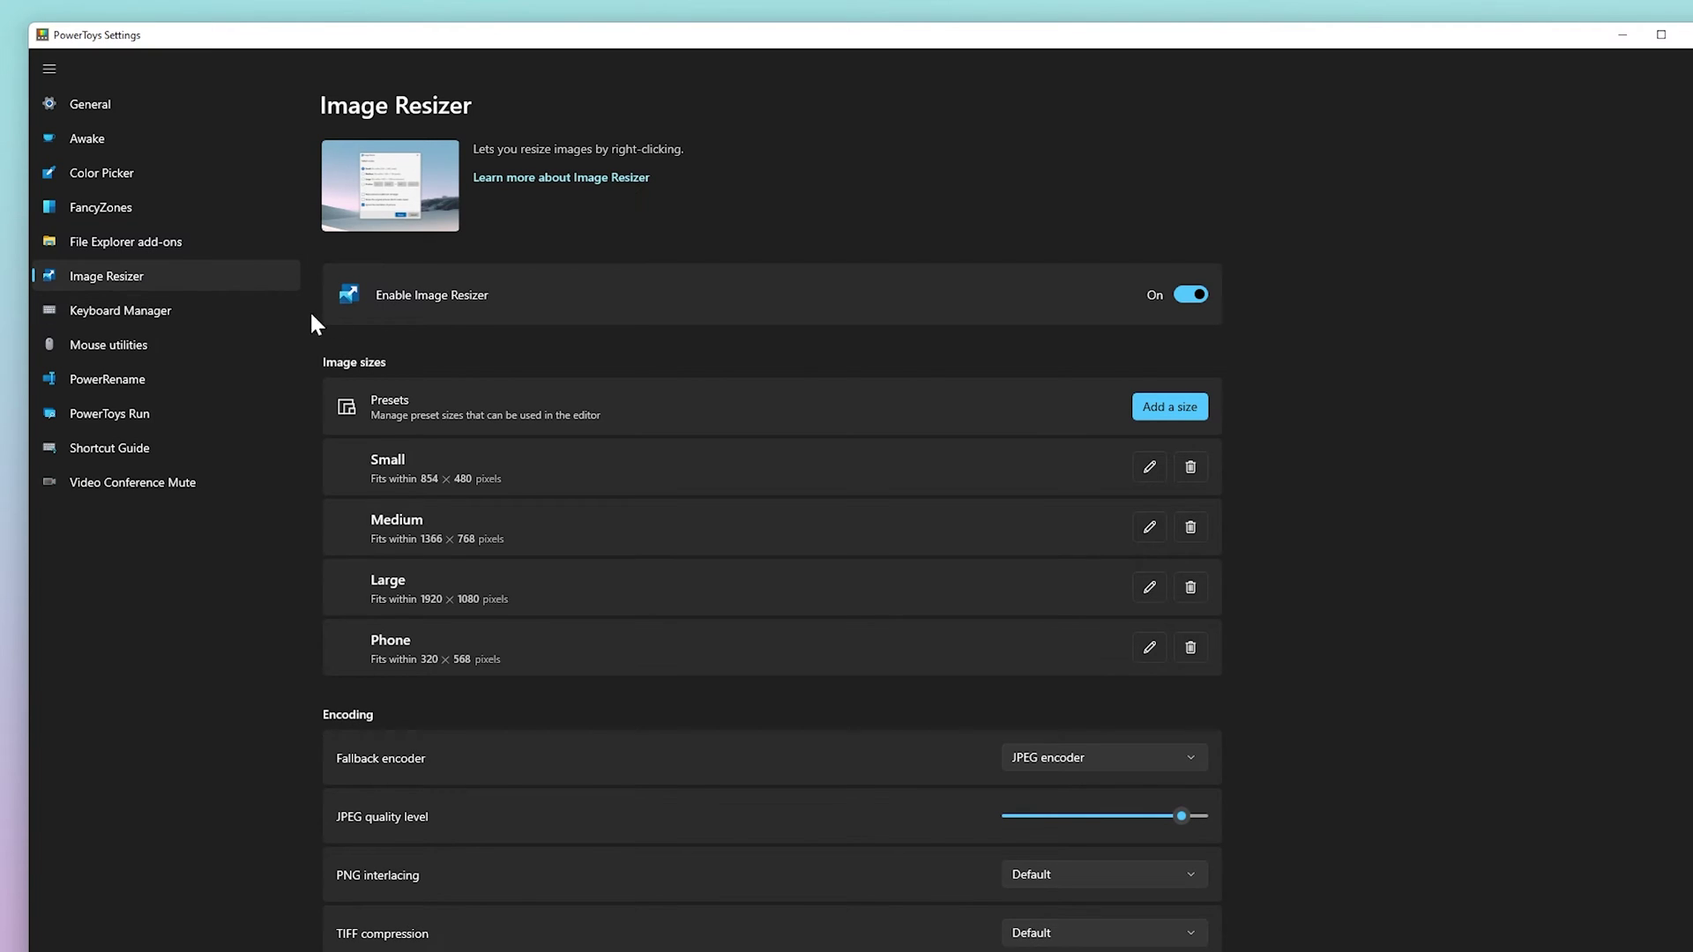
{"action": "scroll", "coordinate": [477, 329], "scroll_direction": "down", "scroll_amount": 2}
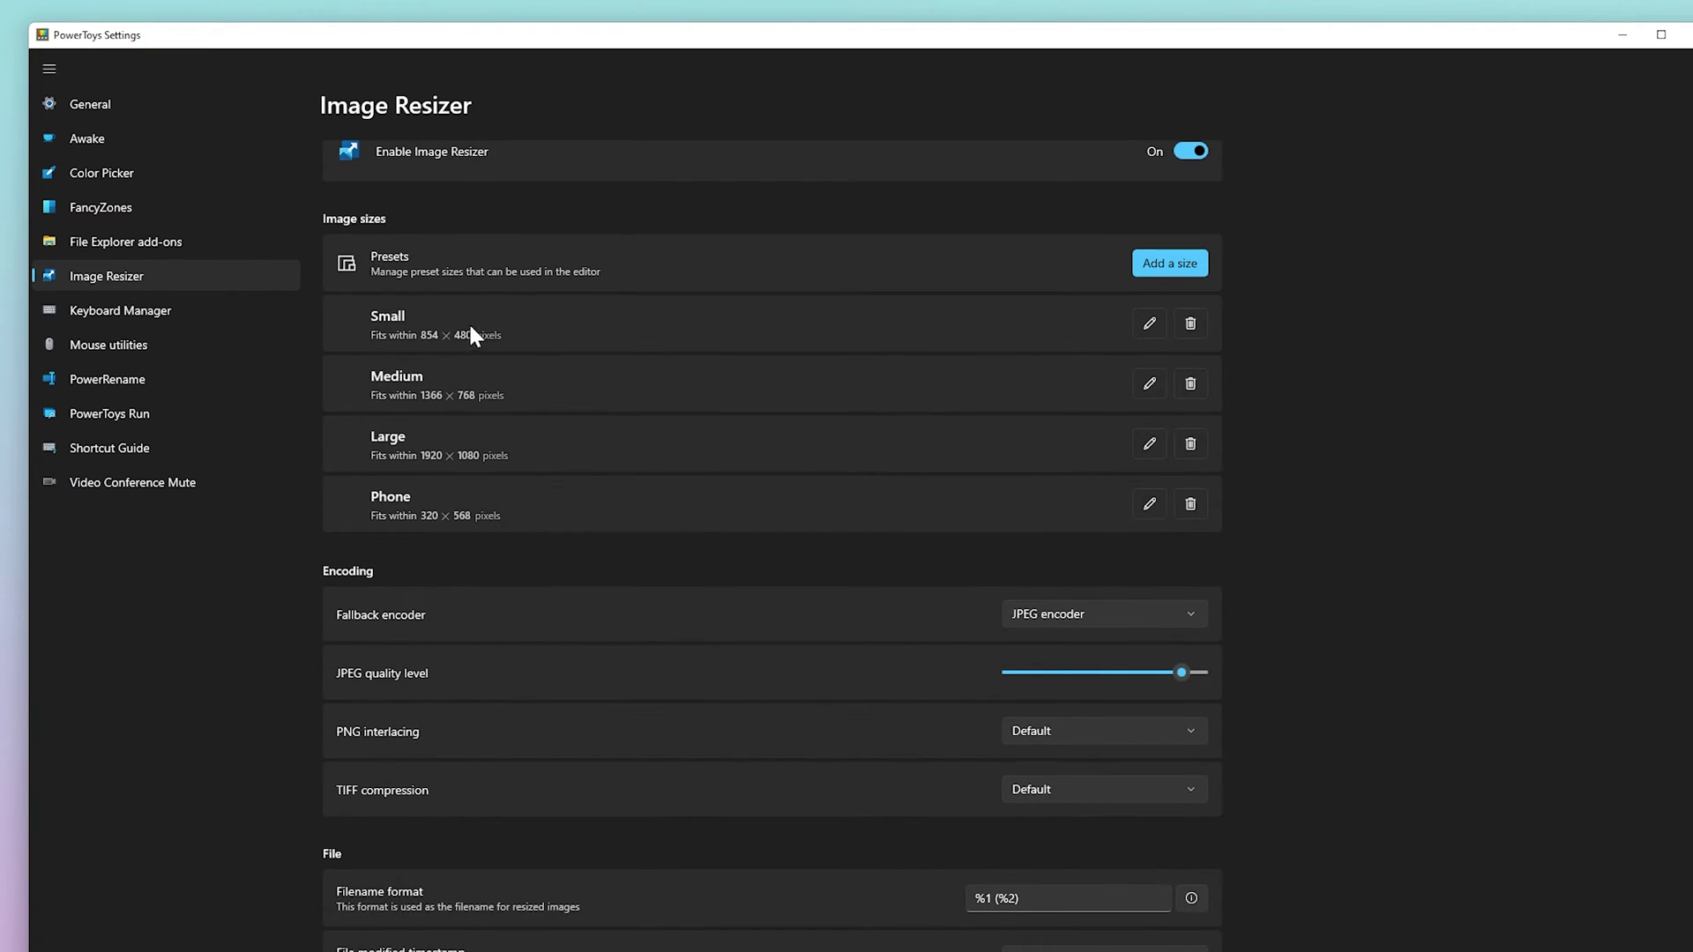
{"action": "left_click", "coordinate": [174, 311]}
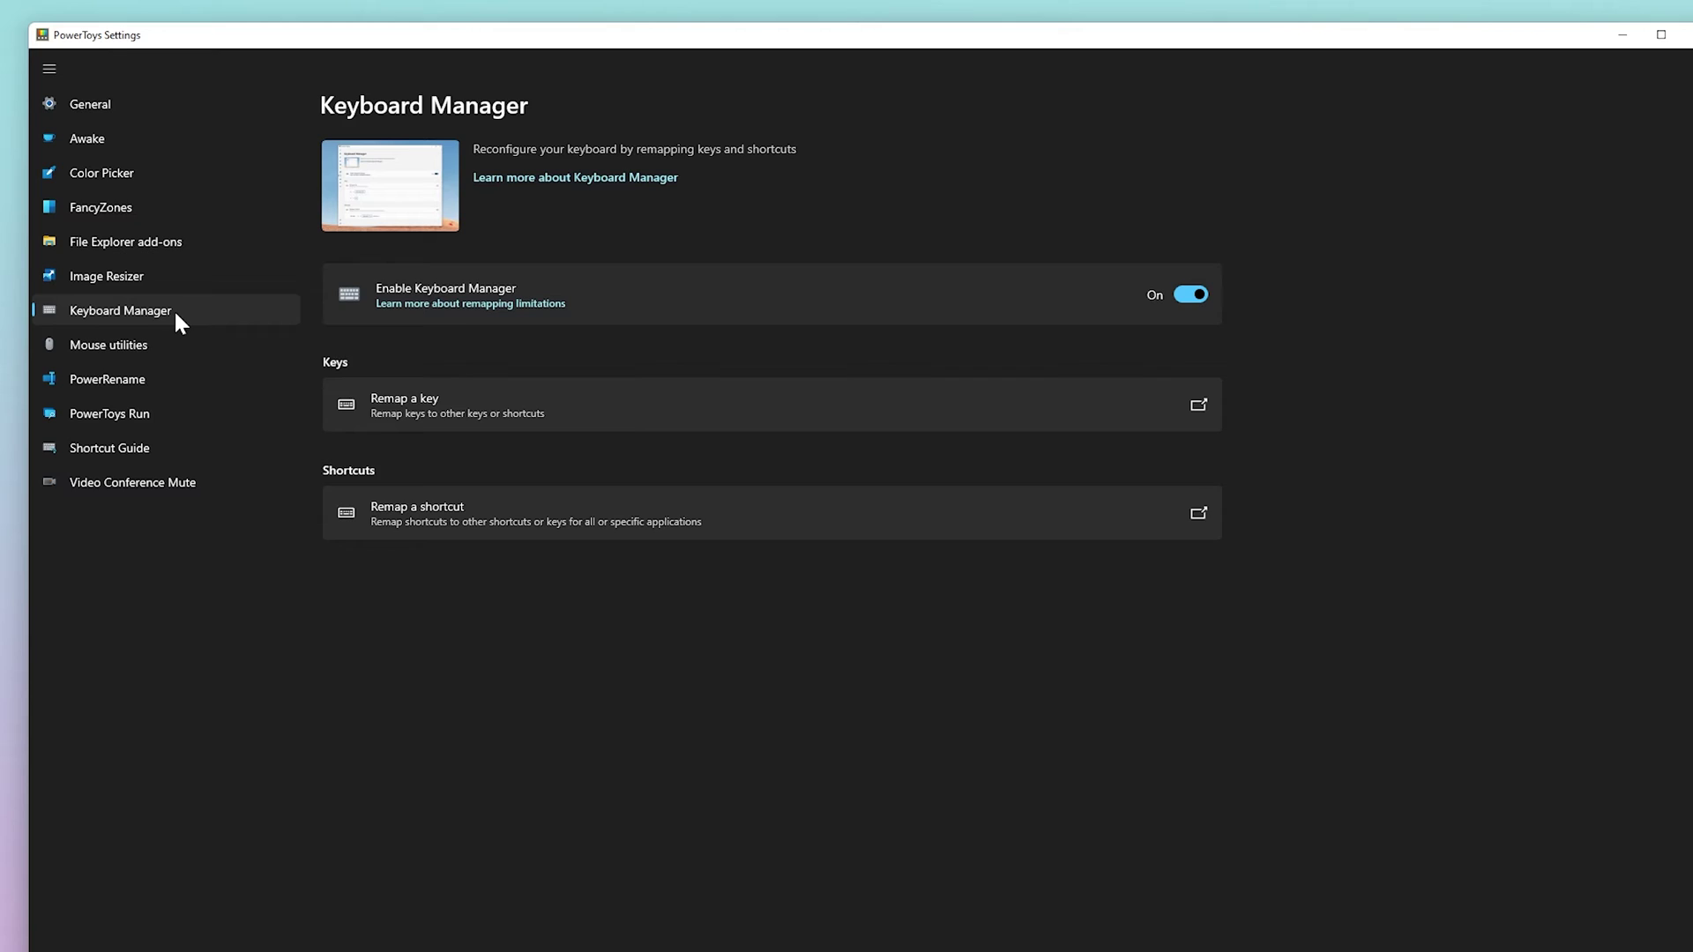
Open the Remap keys dialog, cancel without changes, then go to PowerRename settings
{"action": "left_click", "coordinate": [423, 399]}
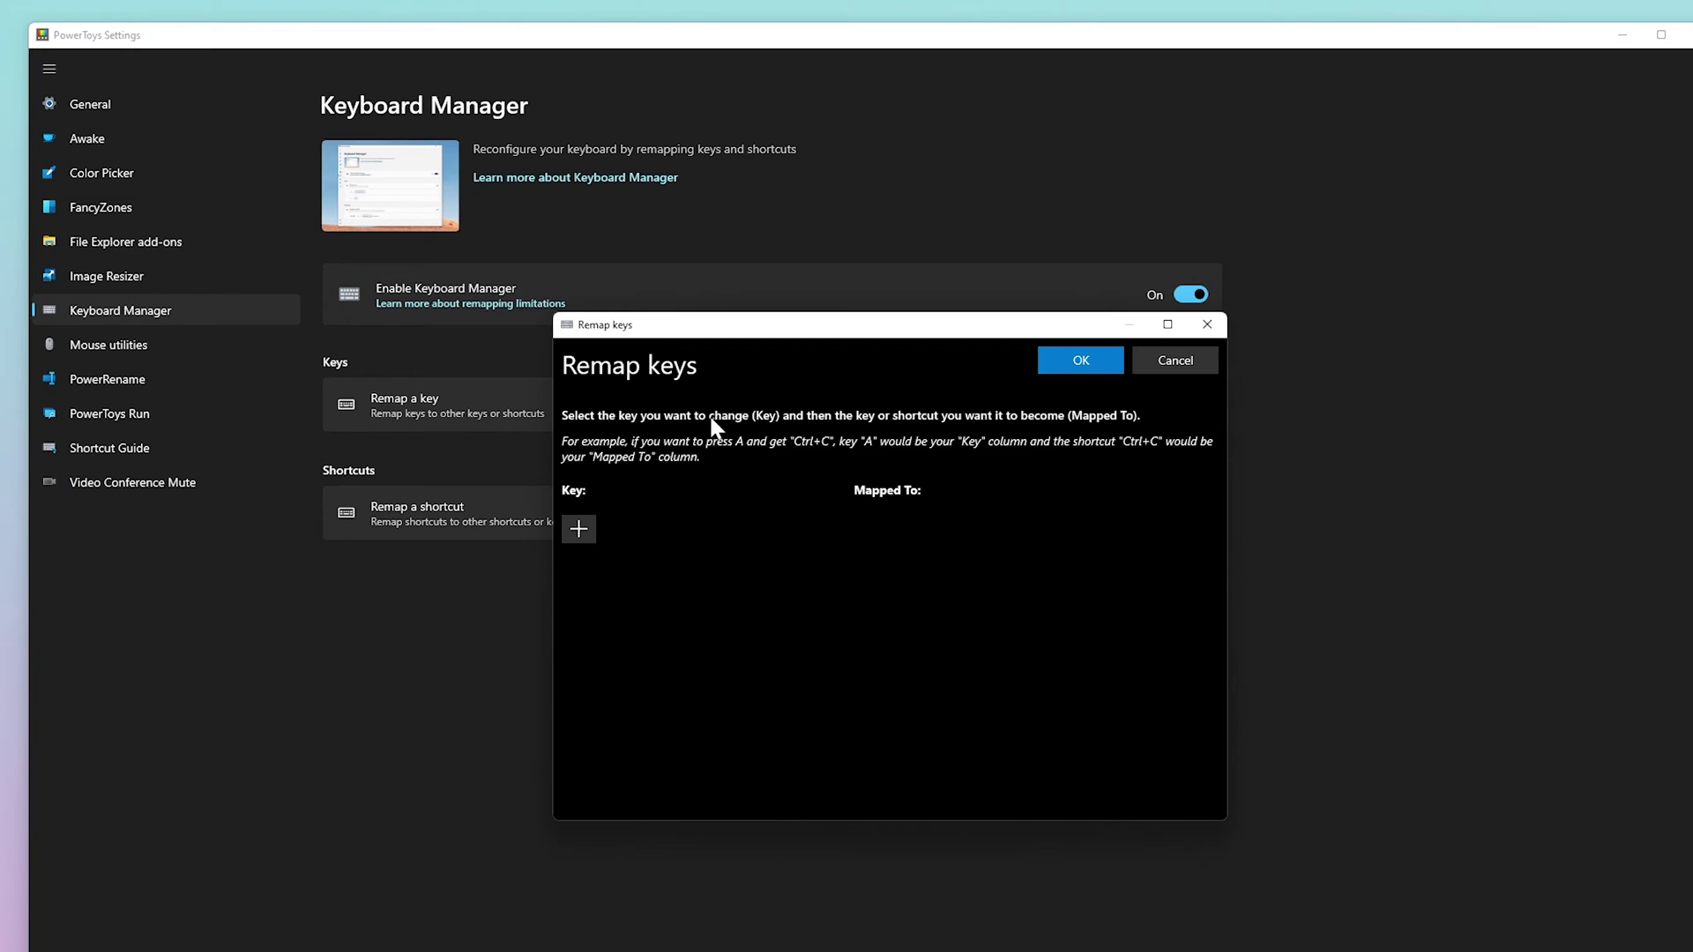
{"action": "left_click", "coordinate": [1178, 361]}
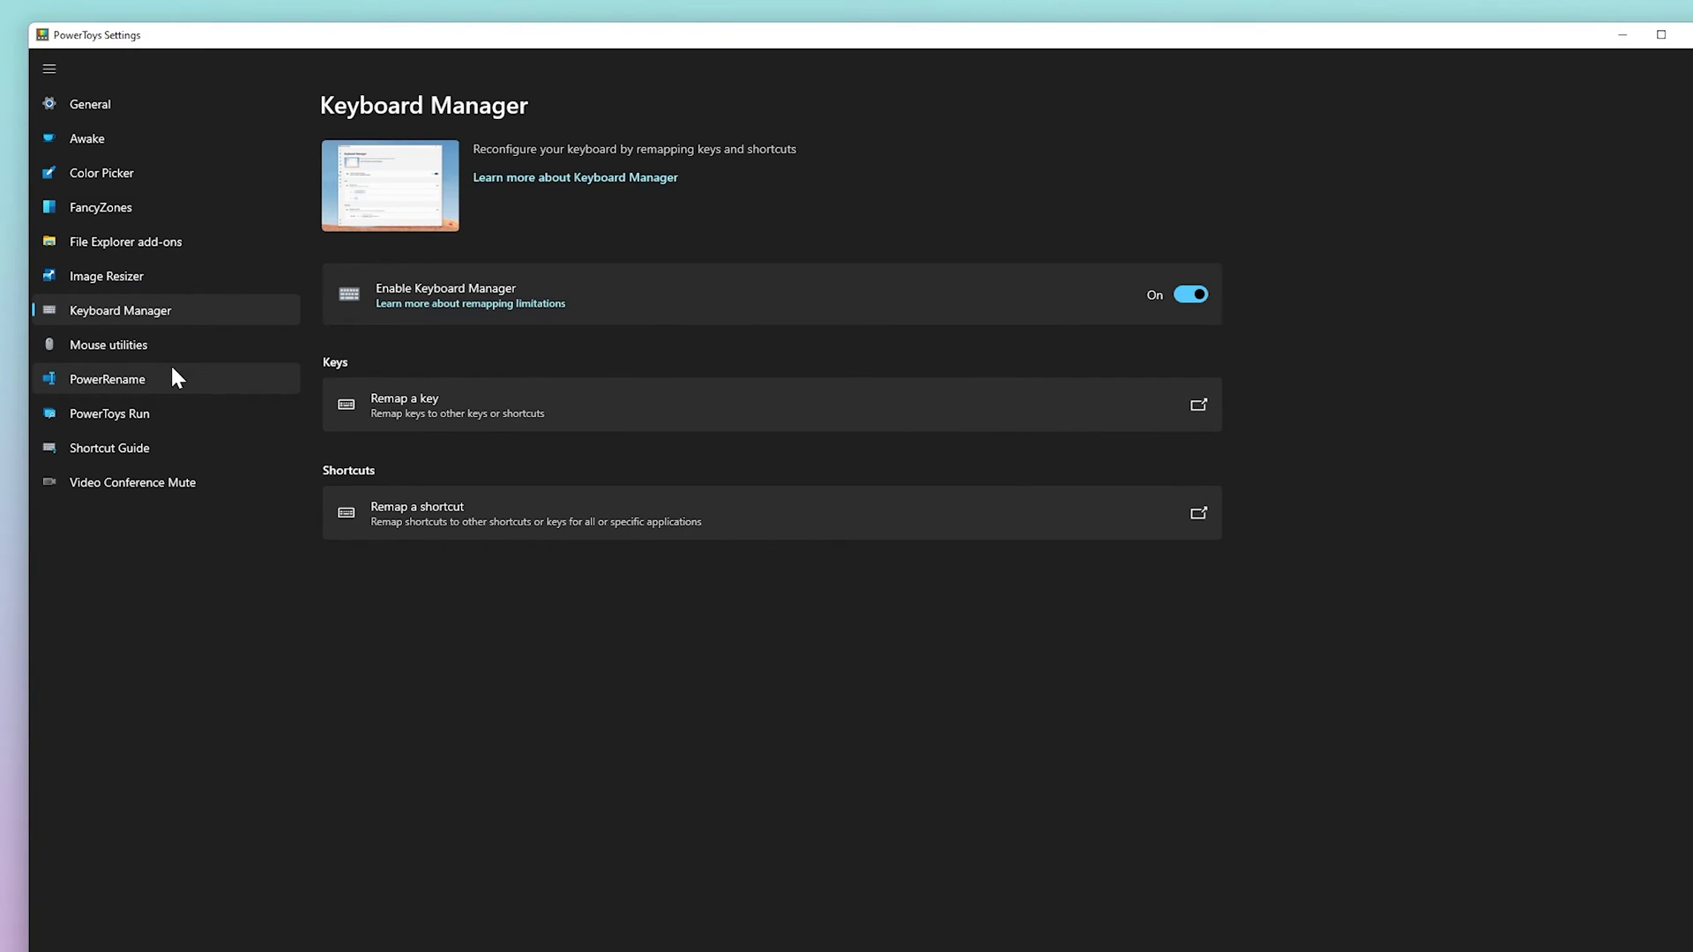
{"action": "left_click", "coordinate": [131, 379]}
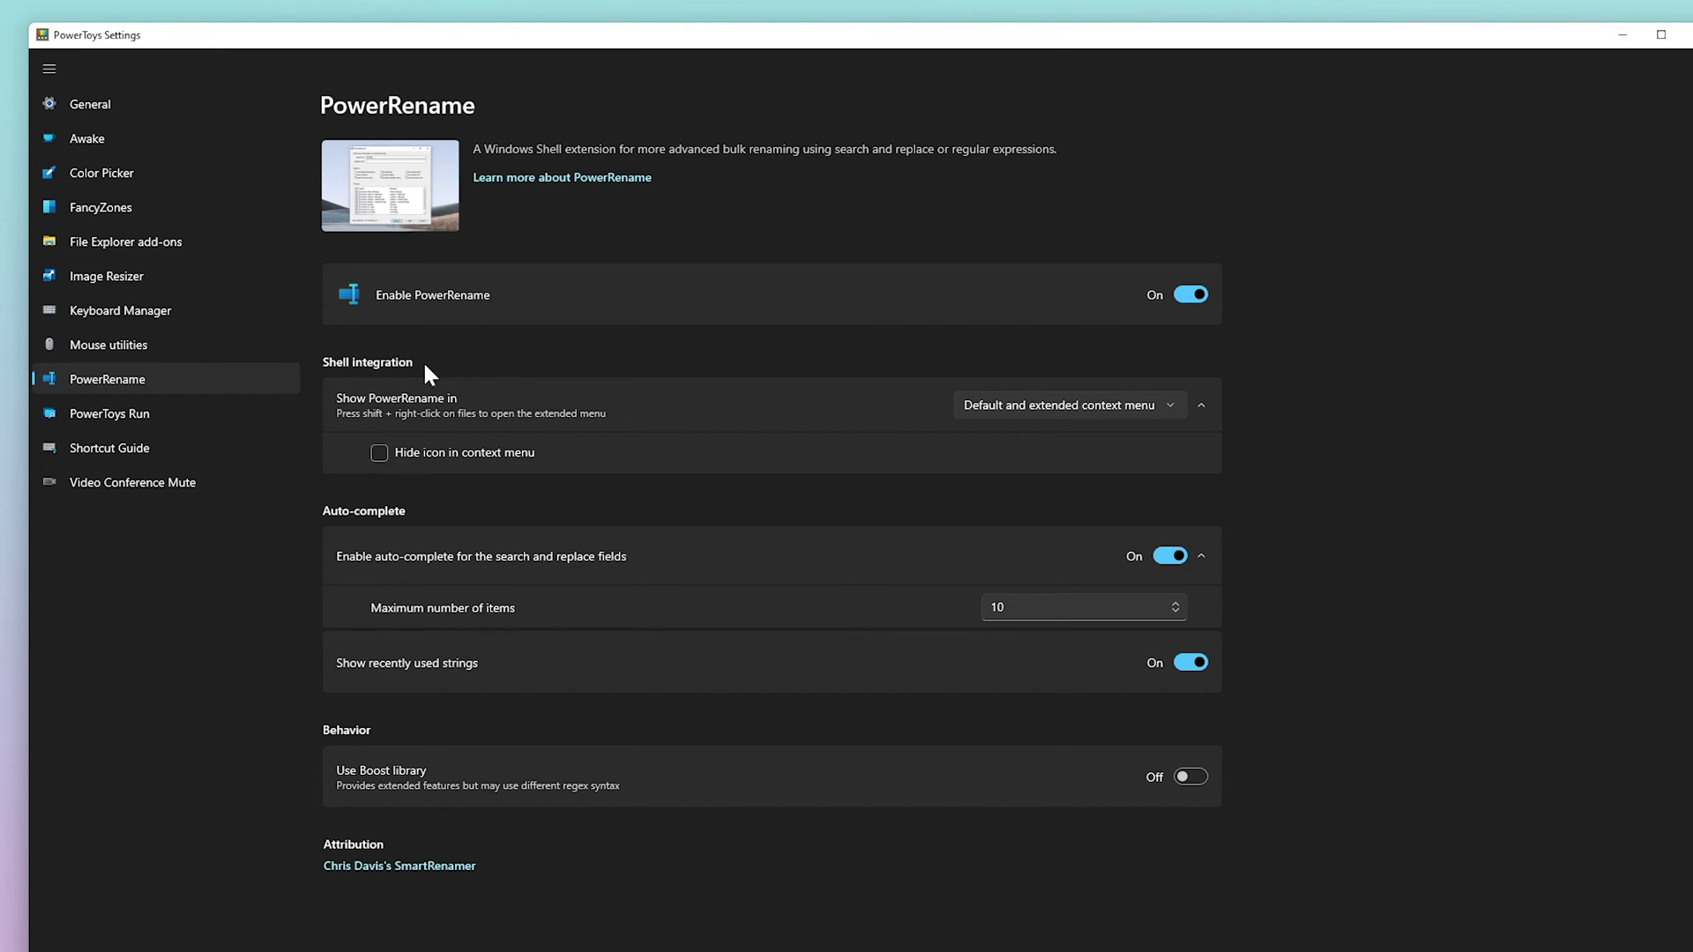
Show and dismiss the Shortcut Guide overlay with Win+Shift+/, then go to Video Conference Mute
{"action": "left_click", "coordinate": [141, 449]}
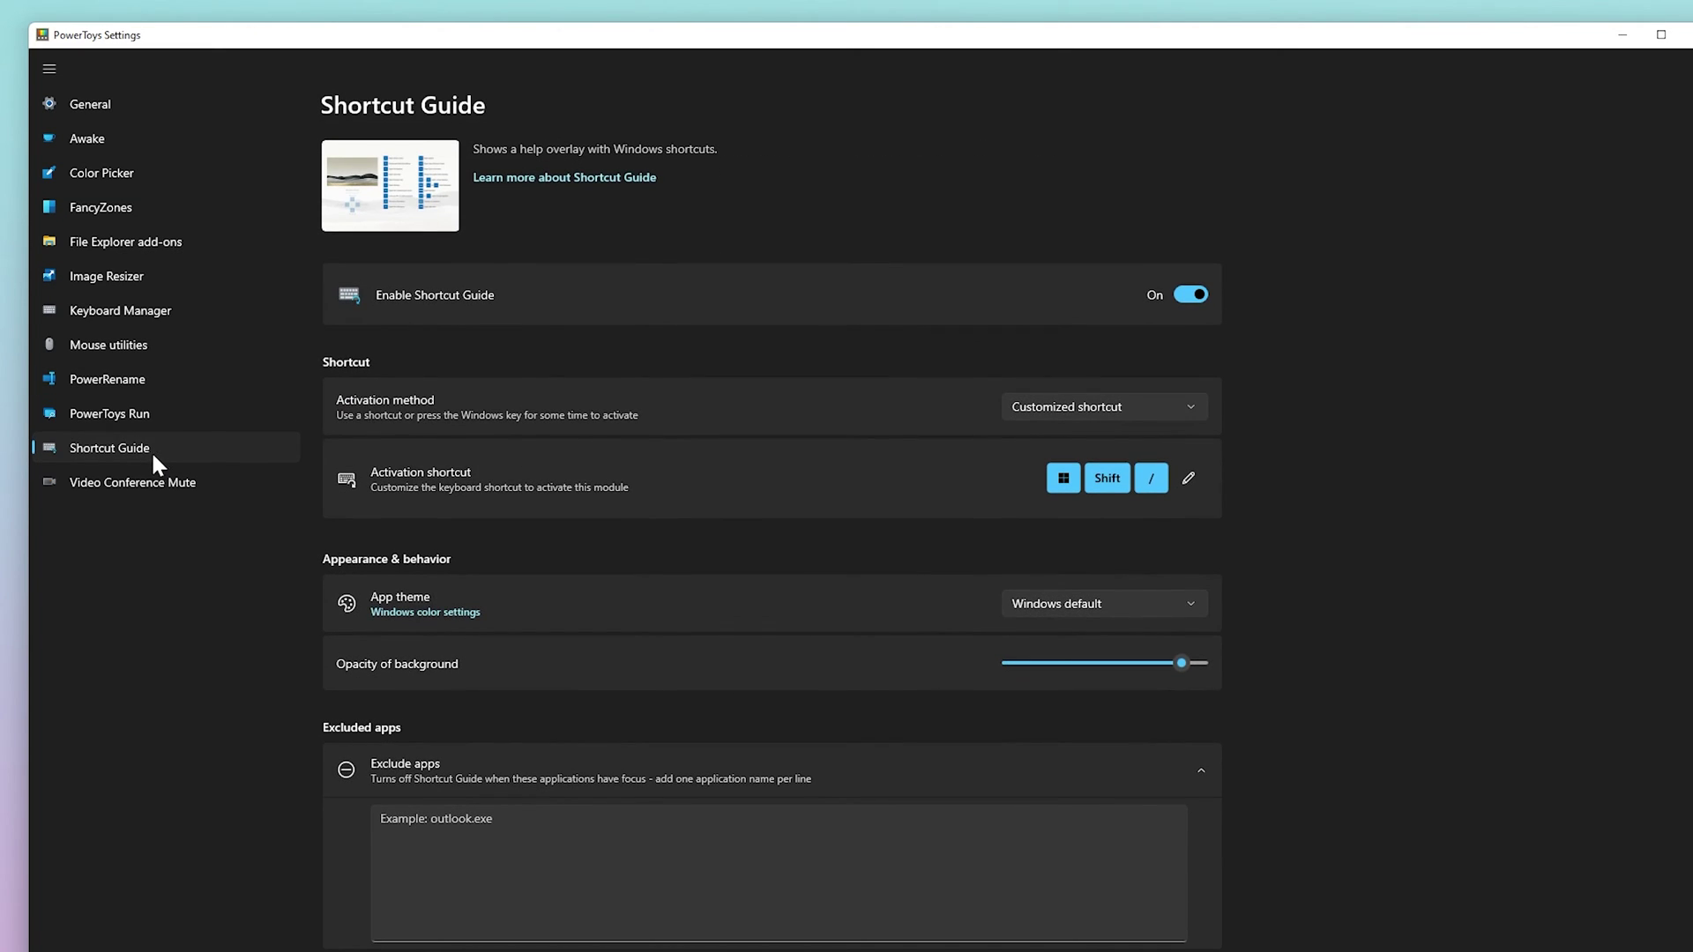
{"action": "key", "text": "super+shift+slash"}
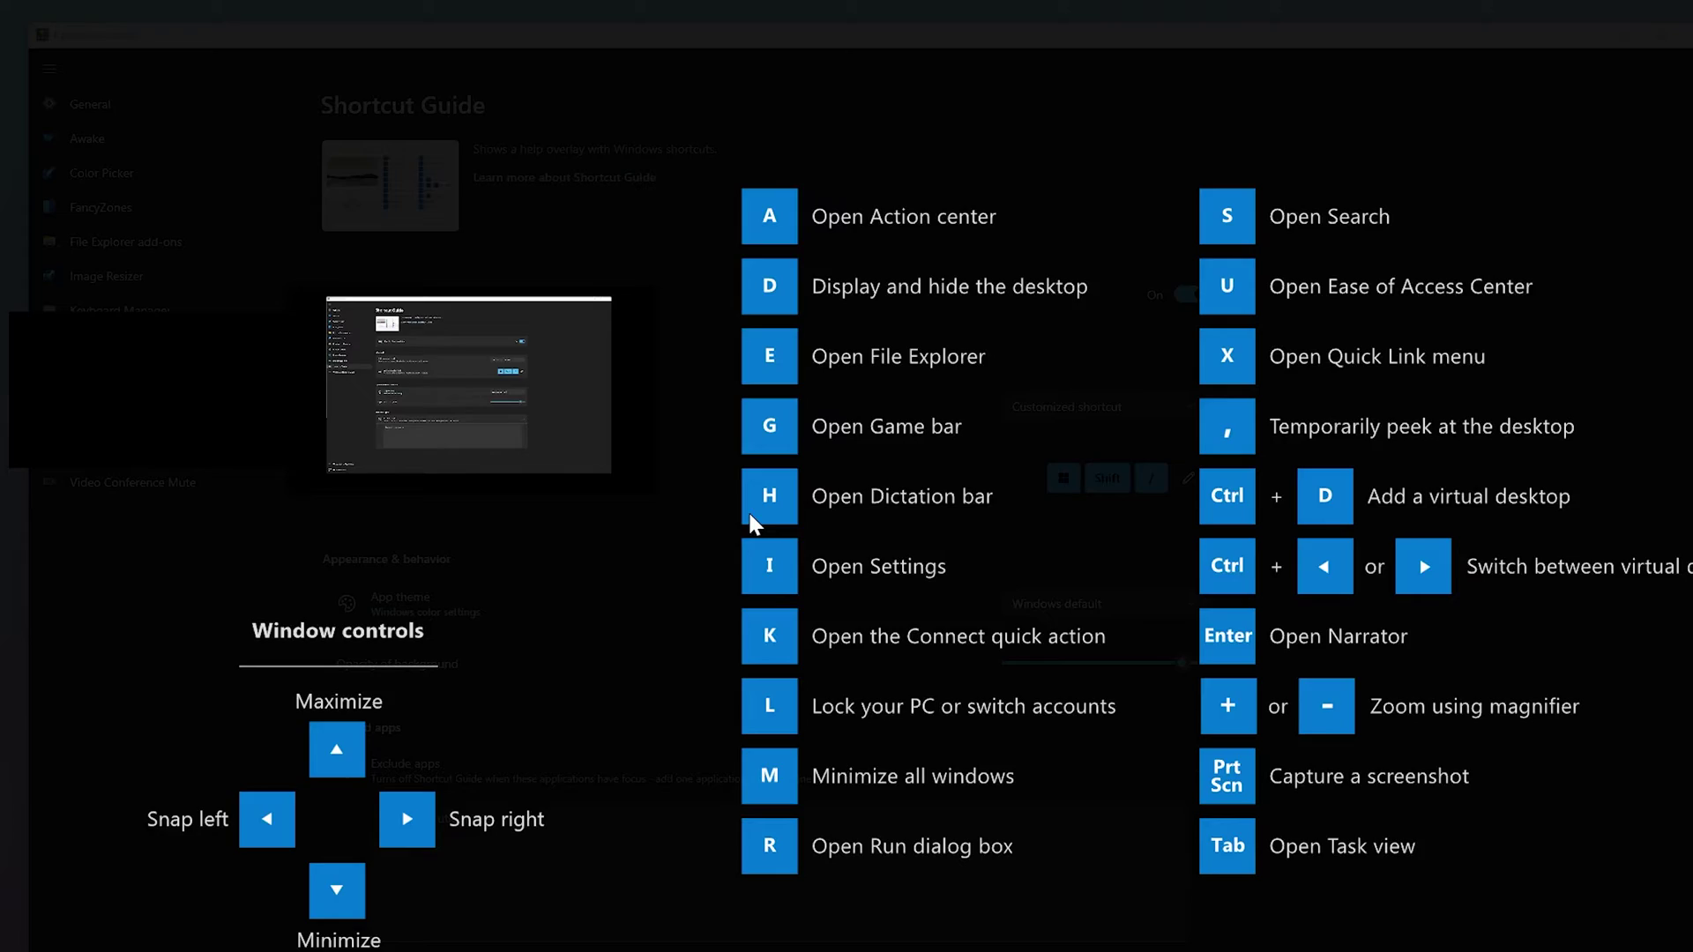
{"action": "key", "text": "Escape"}
{"action": "left_click", "coordinate": [188, 482]}
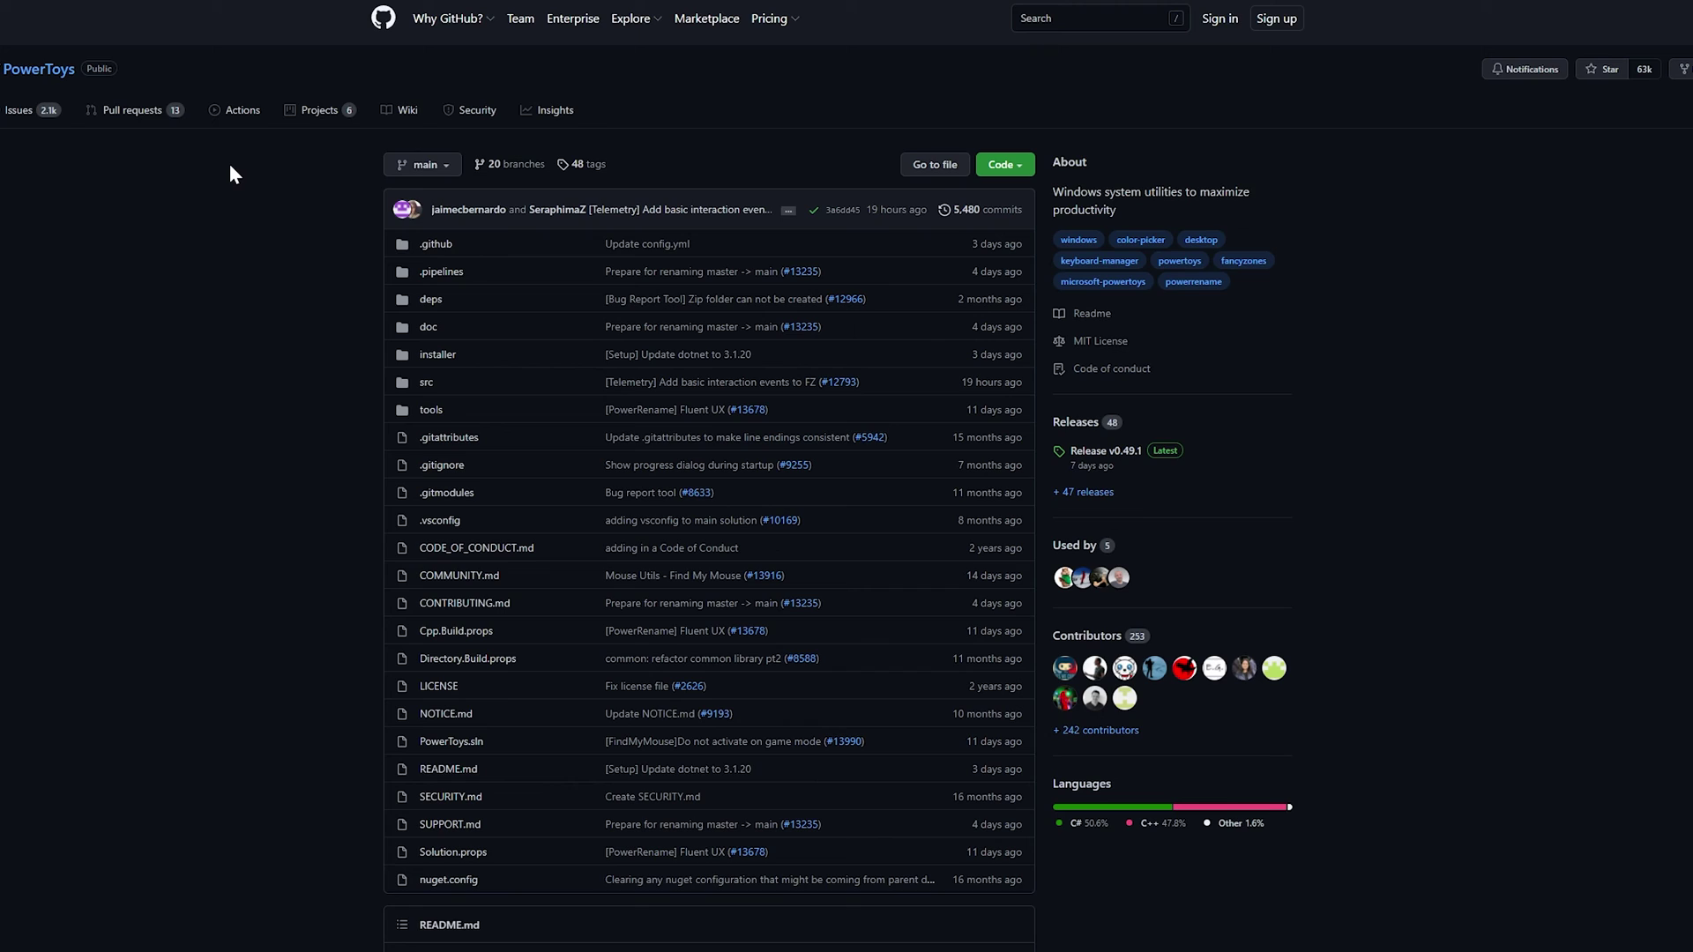
Open Release v0.49.1 from the Releases sidebar and download PowerToysSetup-0.49.1-x64.exe
{"action": "left_click", "coordinate": [1107, 452]}
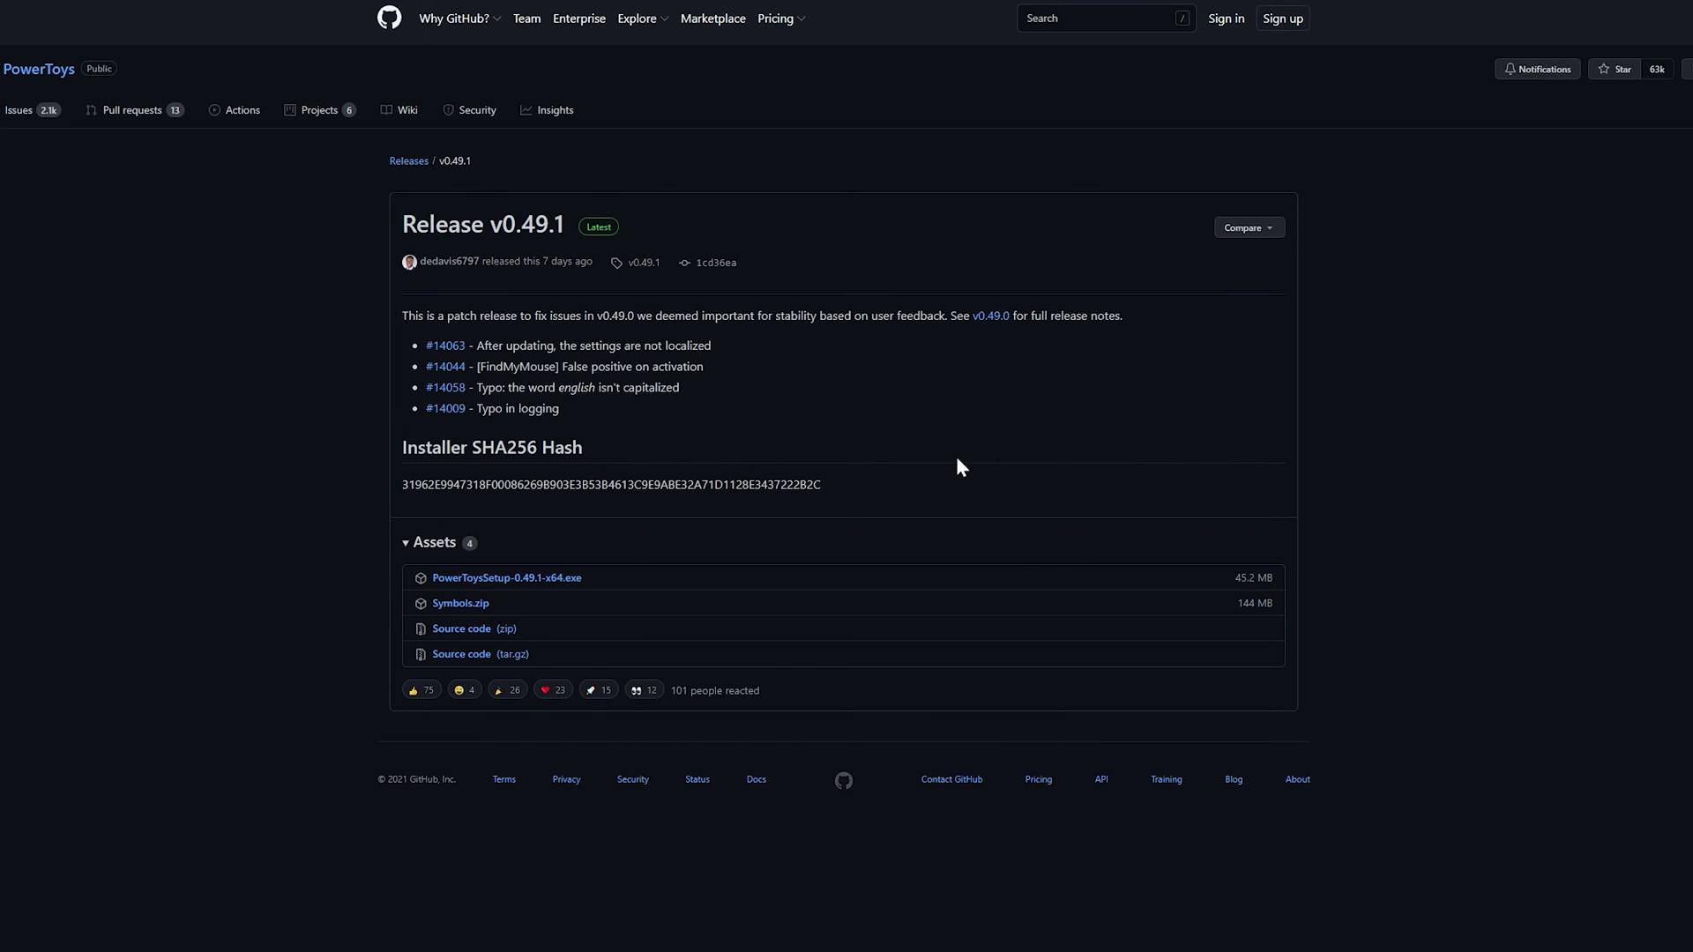
{"action": "left_click", "coordinate": [491, 579]}
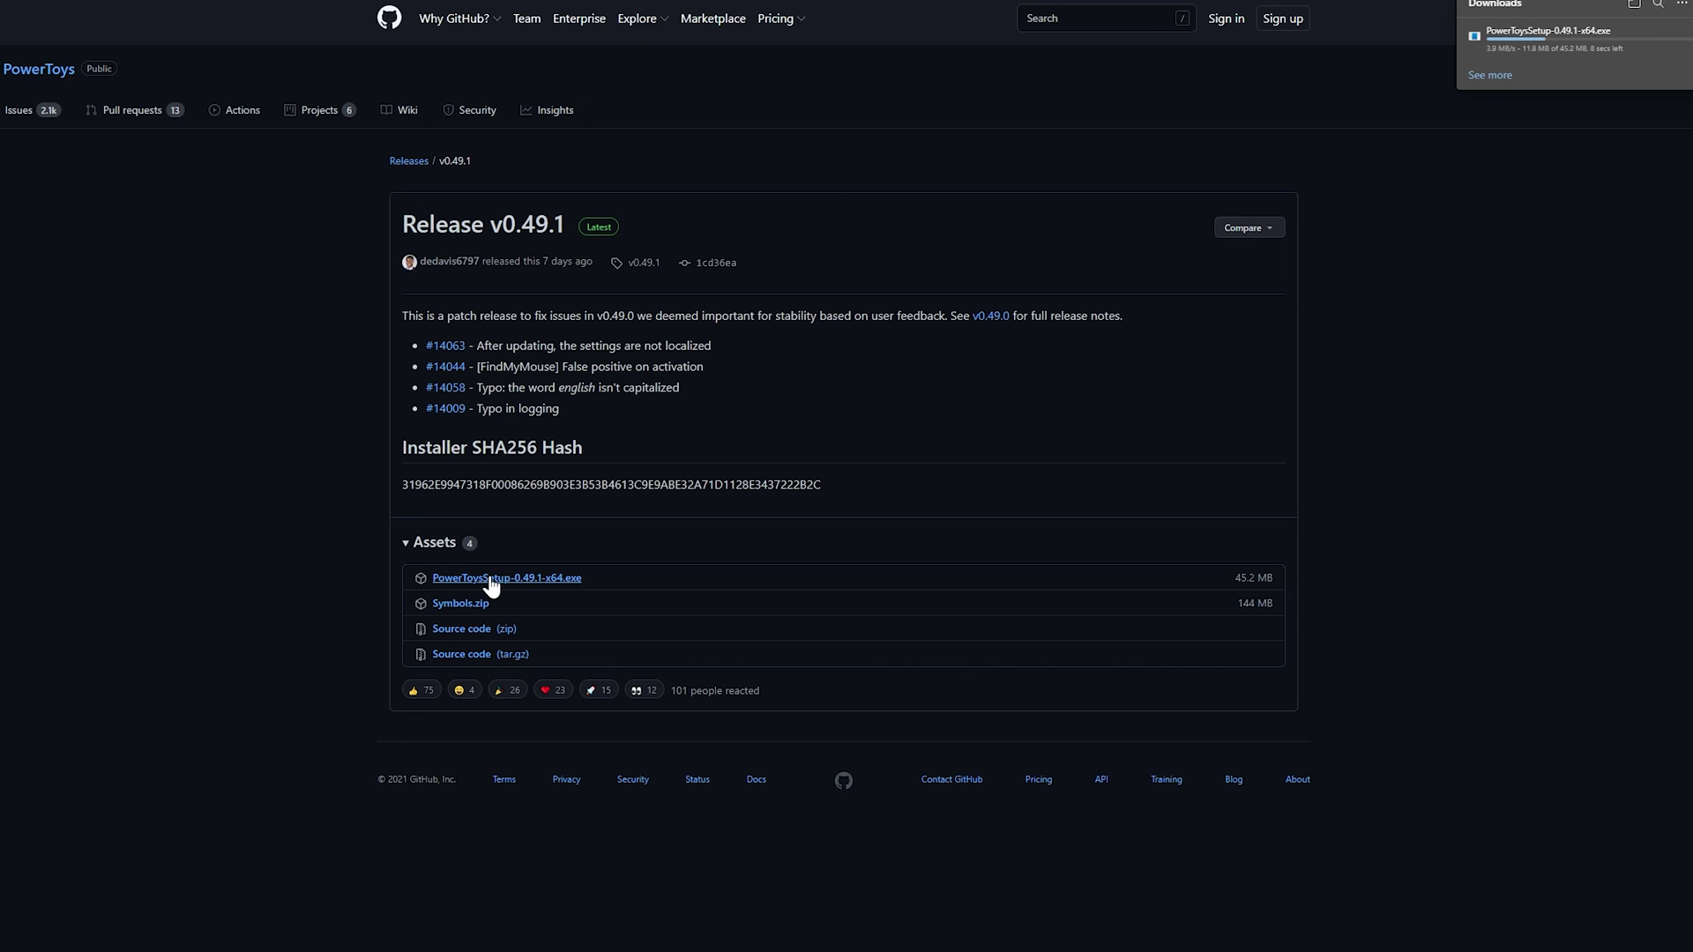